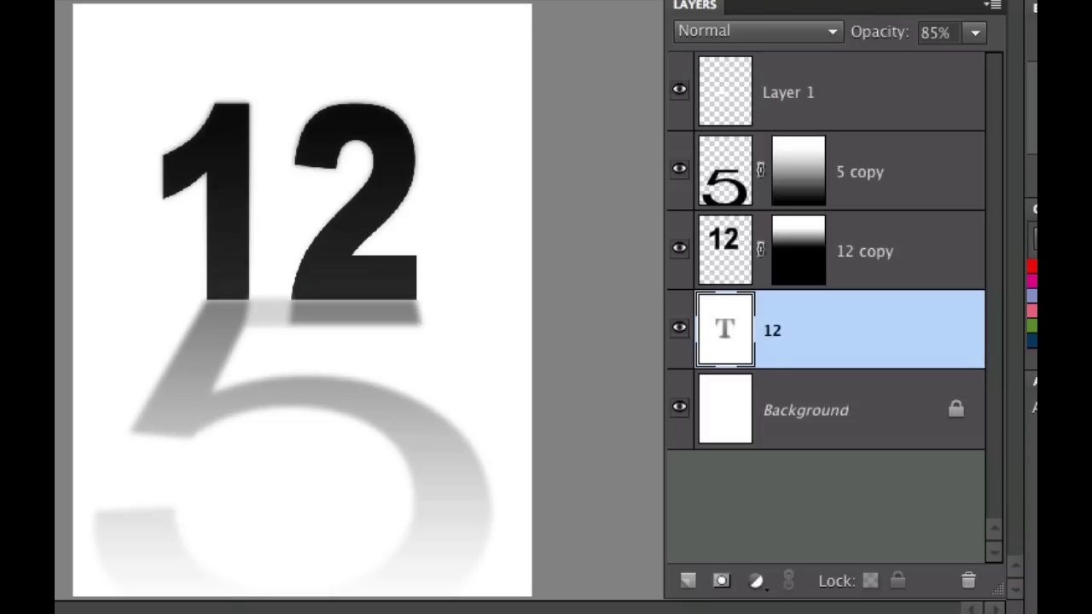
Create a new blank file of 8.5 × 11 inches at 300 pixels/inch, in RGB Color with a white background.
key("ctrl+Tab")
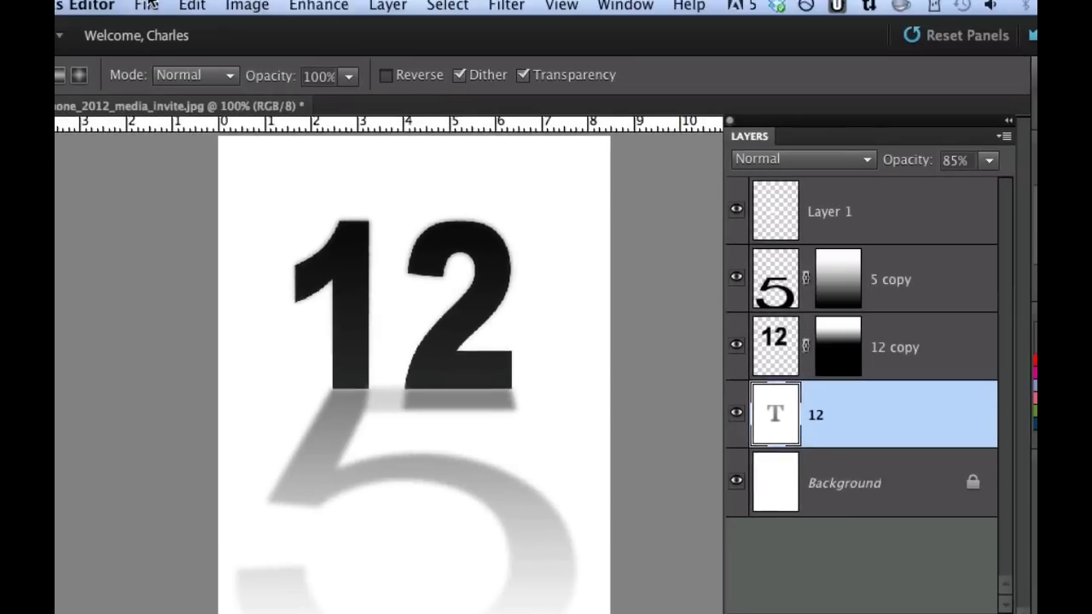
left_click(155, 11)
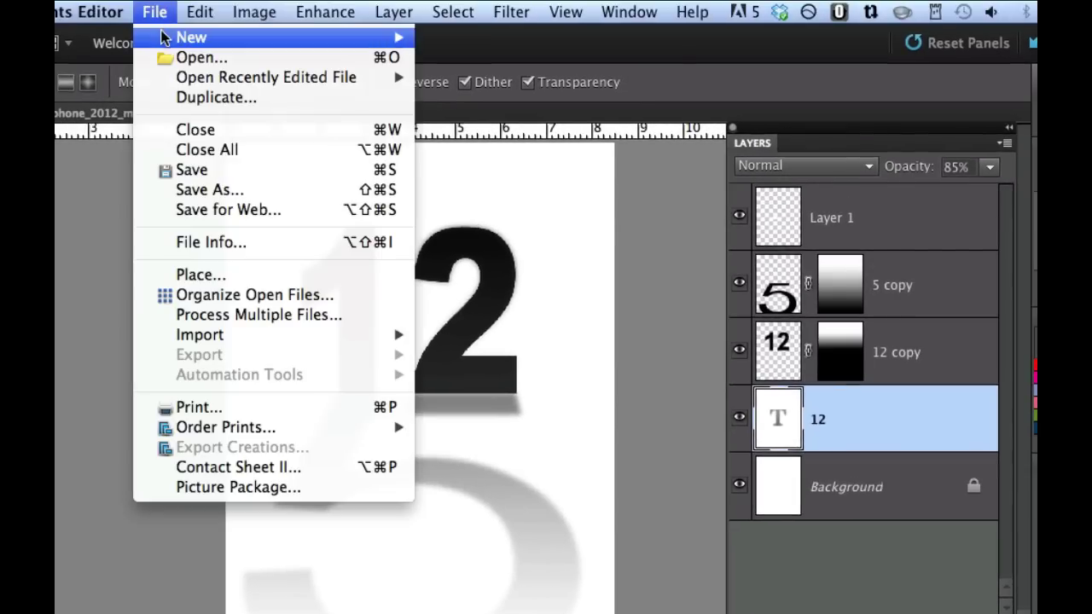
mouse_move(179, 38)
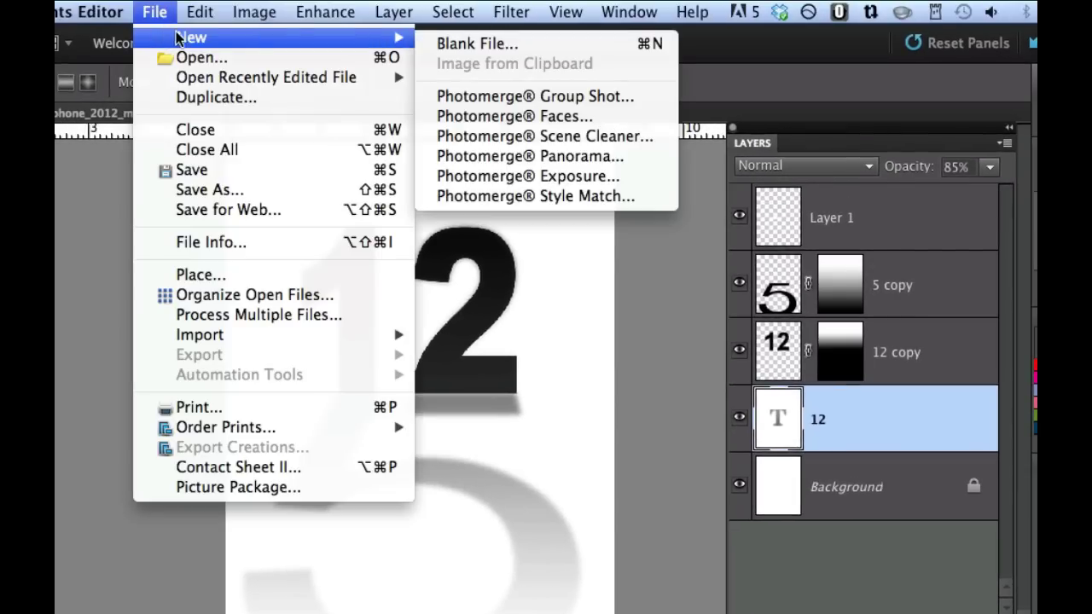
left_click(447, 44)
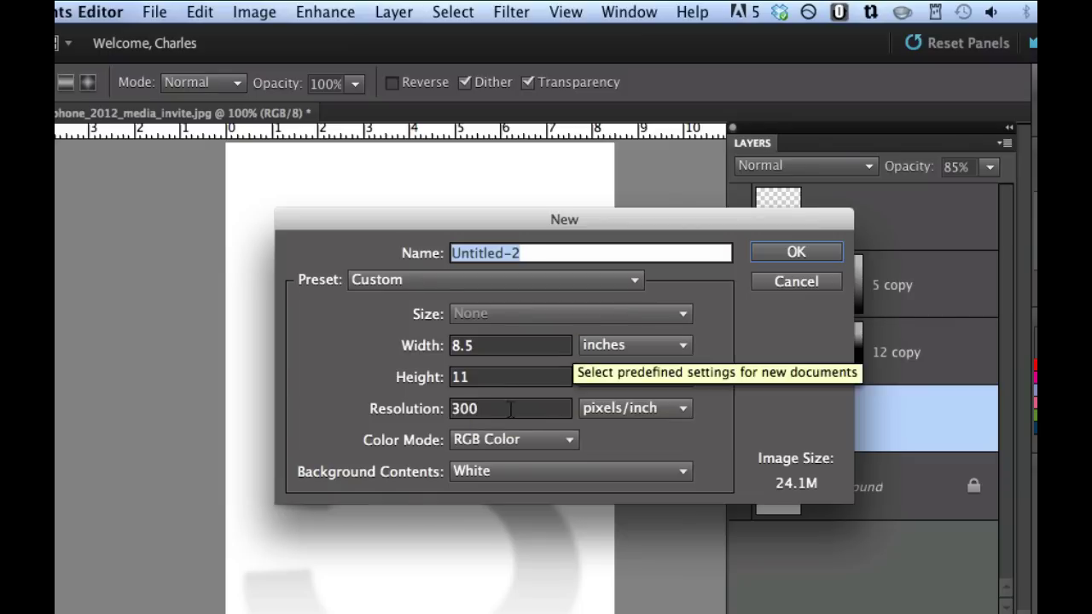
left_click(779, 256)
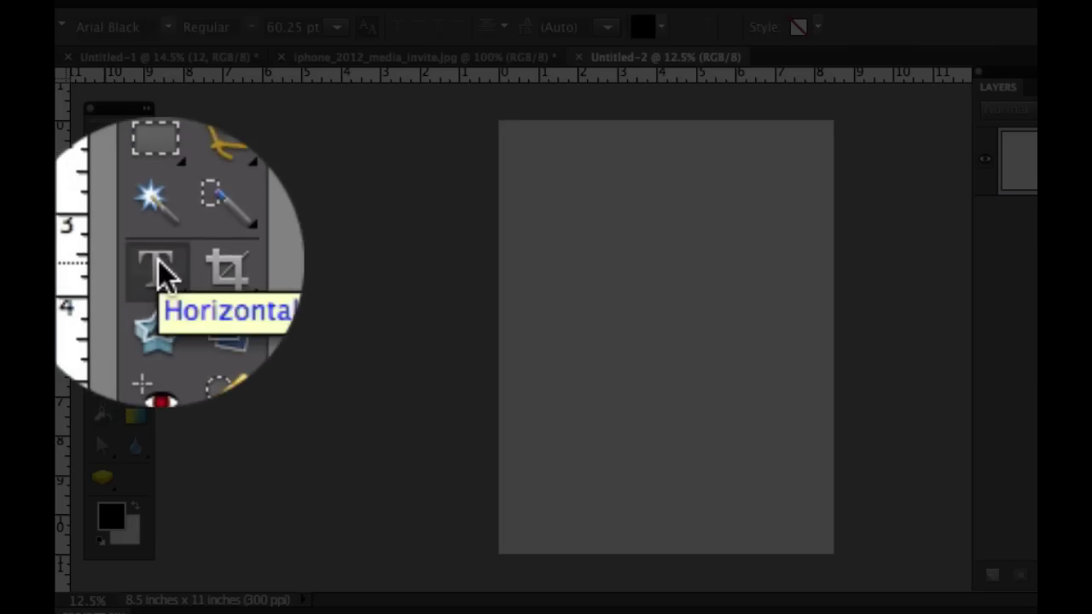
Add the horizontal text "12" in Arial Black Regular at 350 pt in the upper half of the page.
left_click(102, 265)
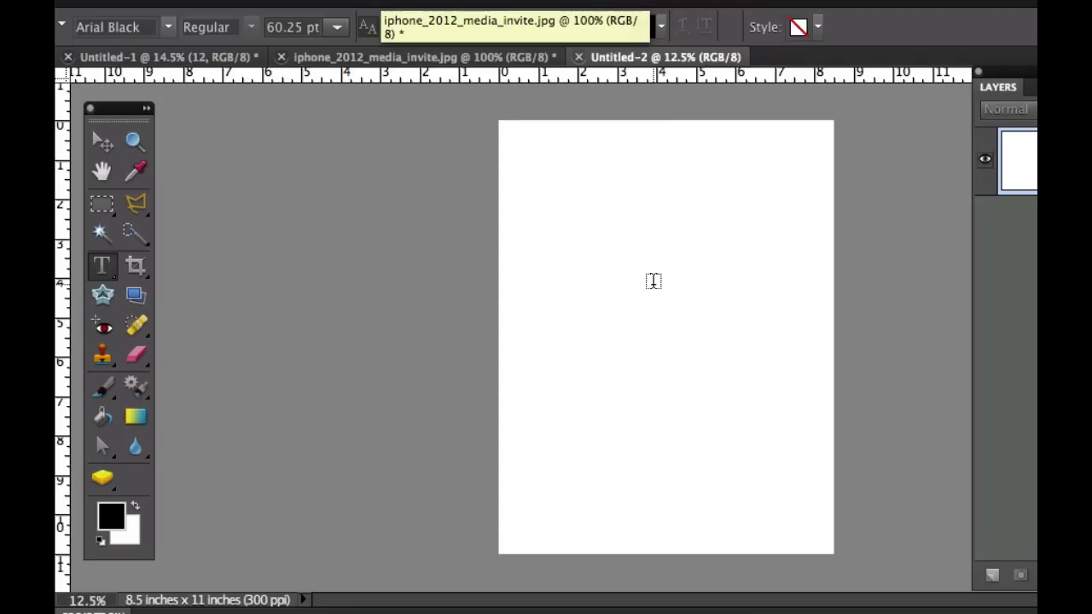
left_click(653, 286)
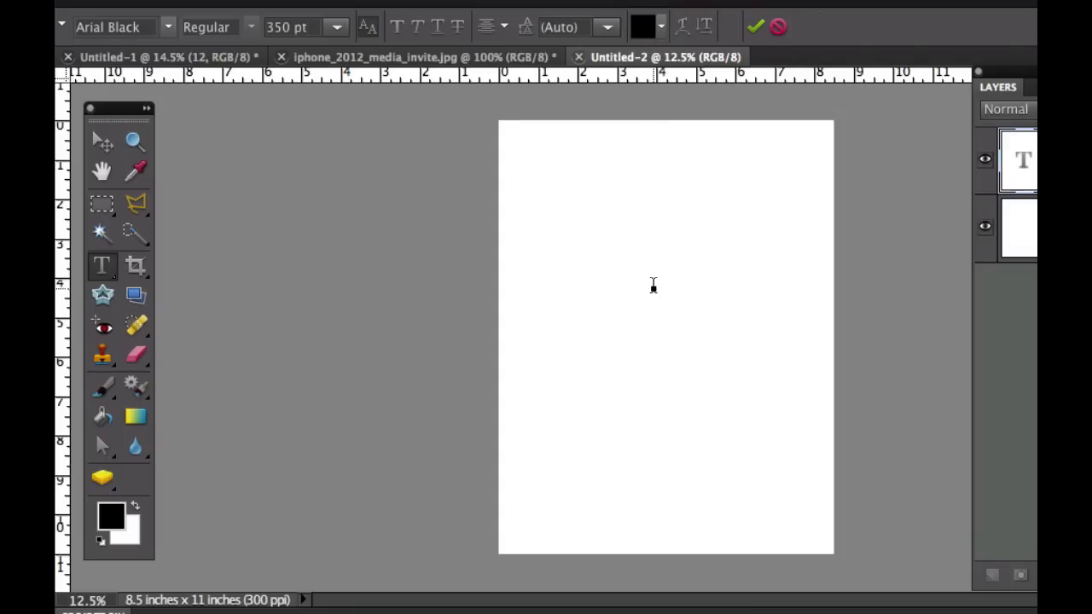
type("12")
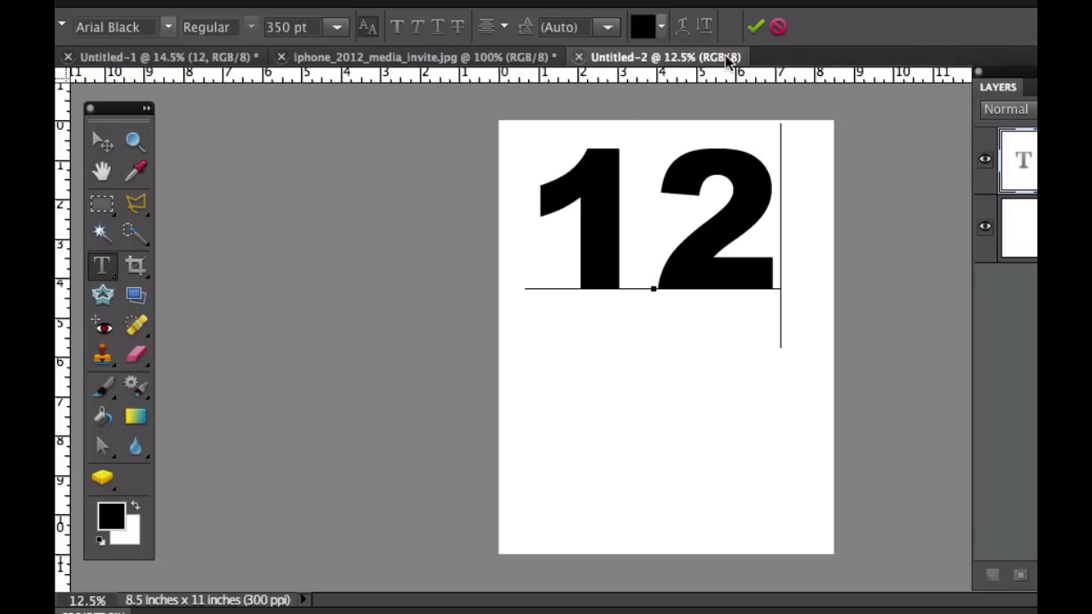
left_click(757, 33)
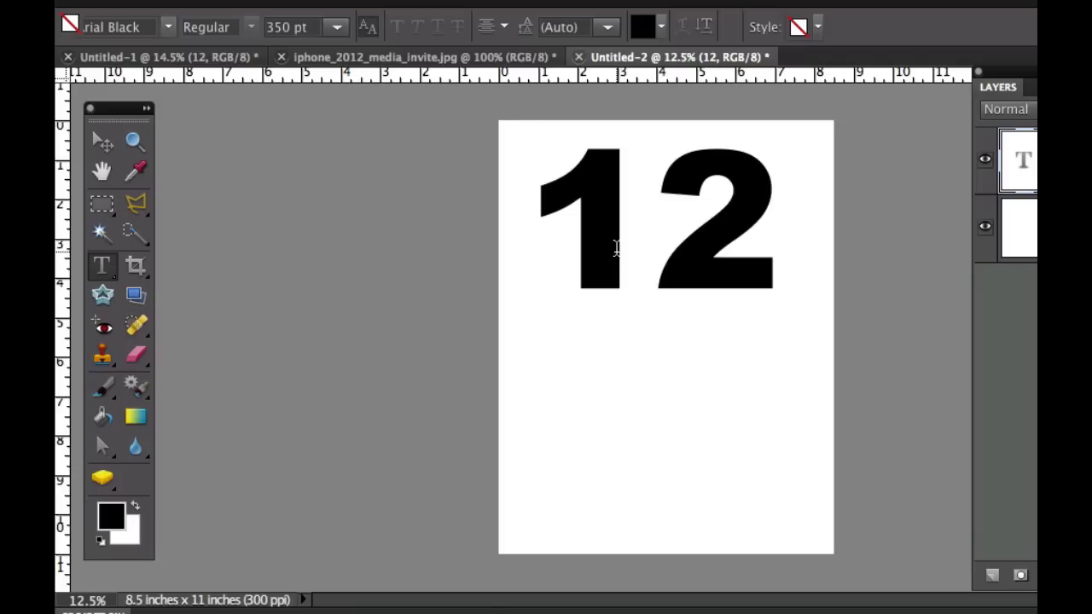
Narrow the 12 to about 85% width at full height and move it slightly down to centre it across the page.
key("super+t")
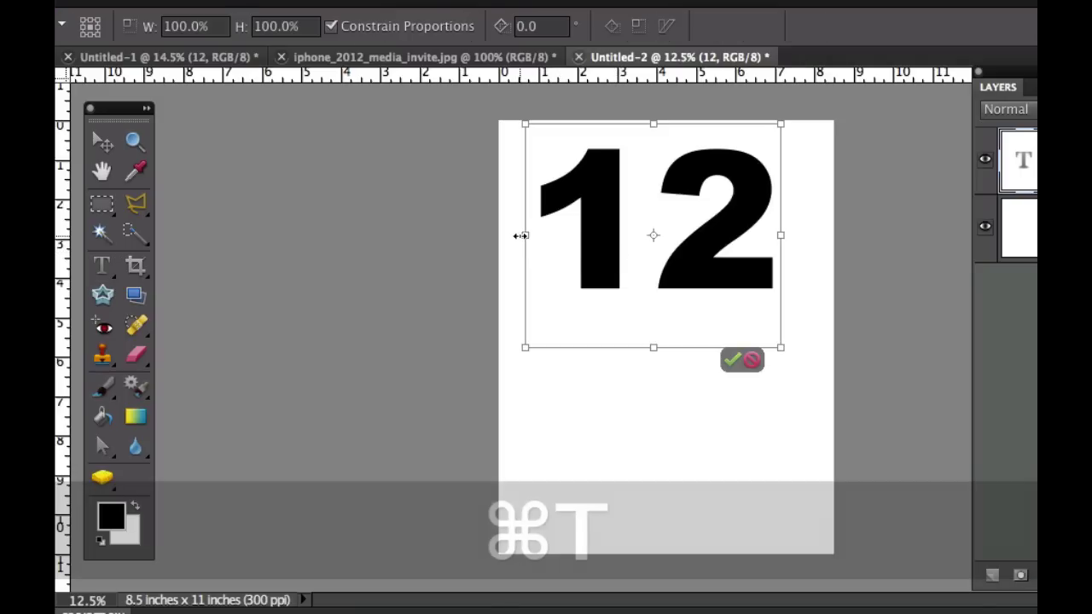
left_click_drag(520, 236, 557, 235)
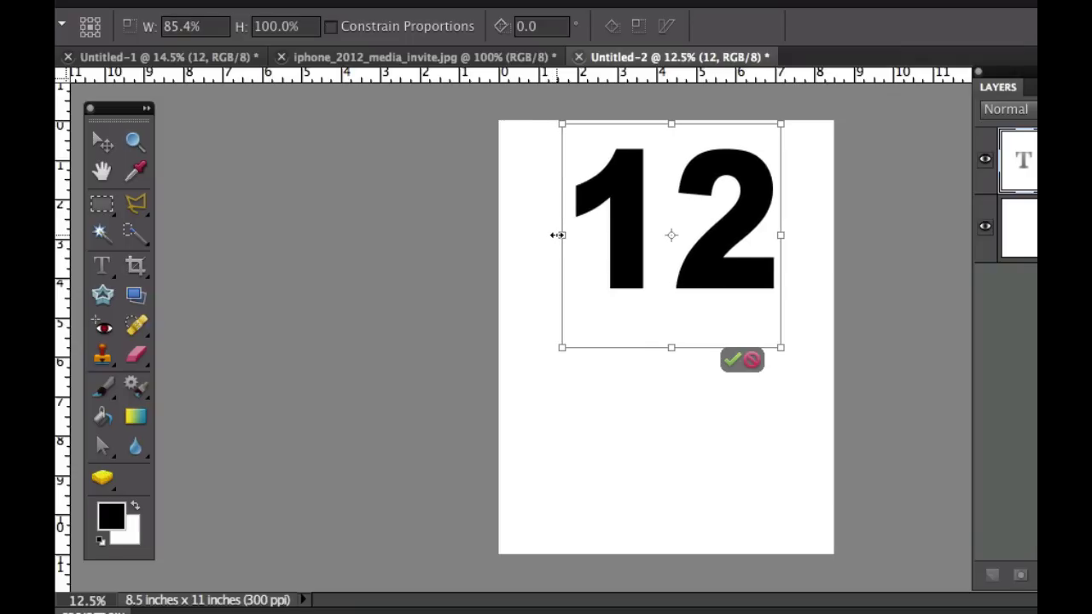
left_click(729, 360)
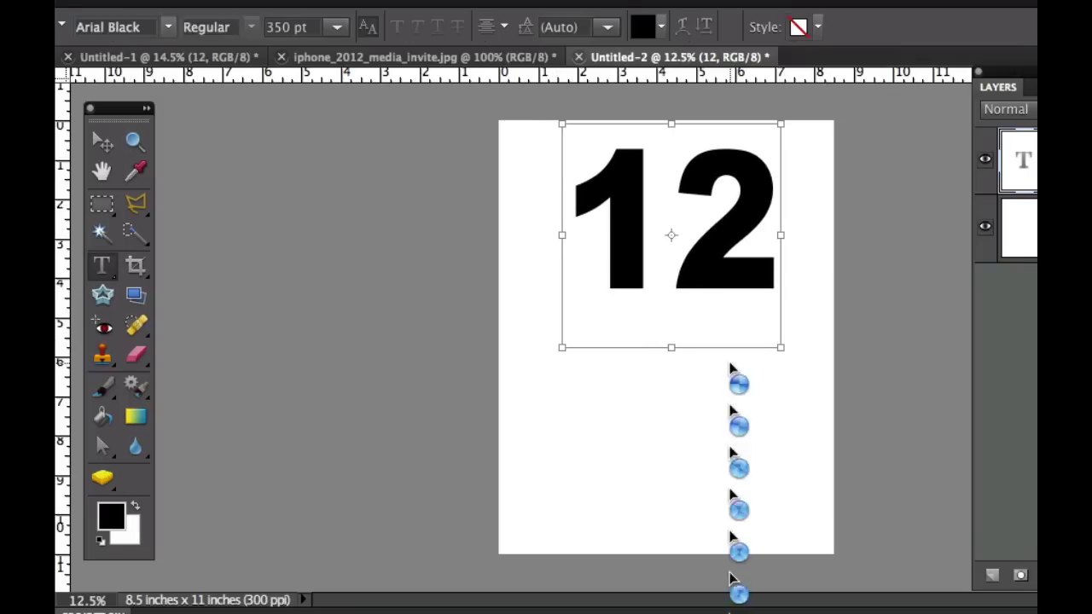
left_click(103, 143)
left_click_drag(701, 260, 690, 274)
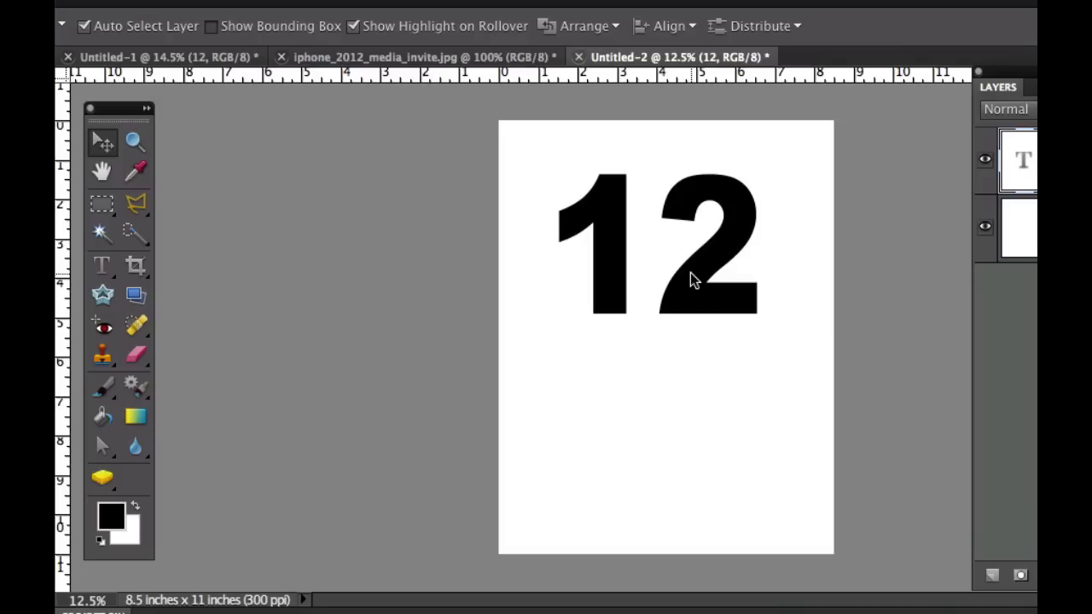
Add the text "5" in Arial Regular at 350 pt as a separate layer below the 12.
left_click(95, 269)
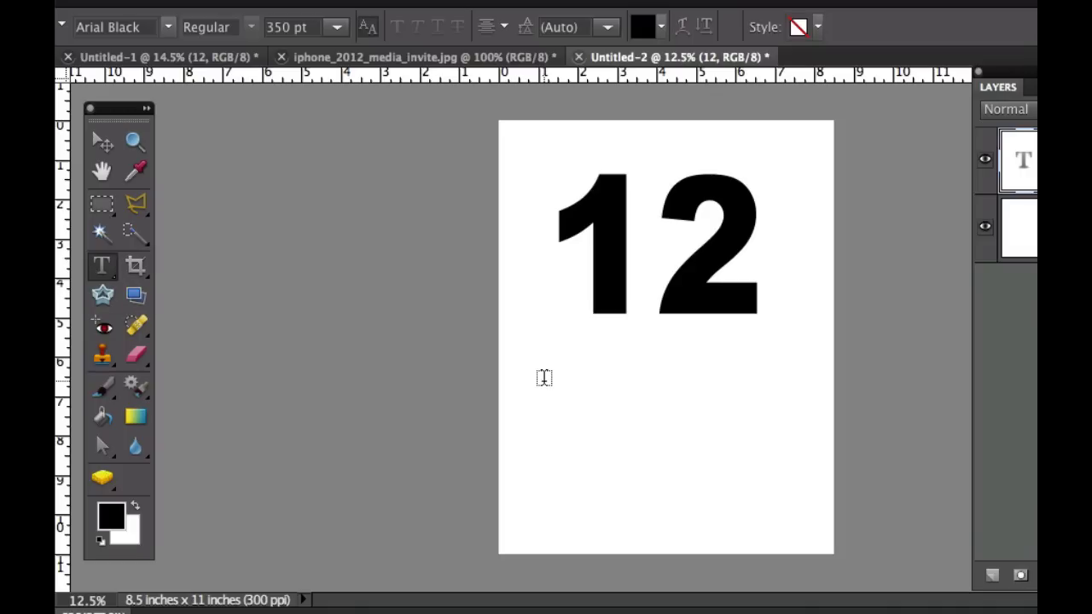
left_click(622, 404)
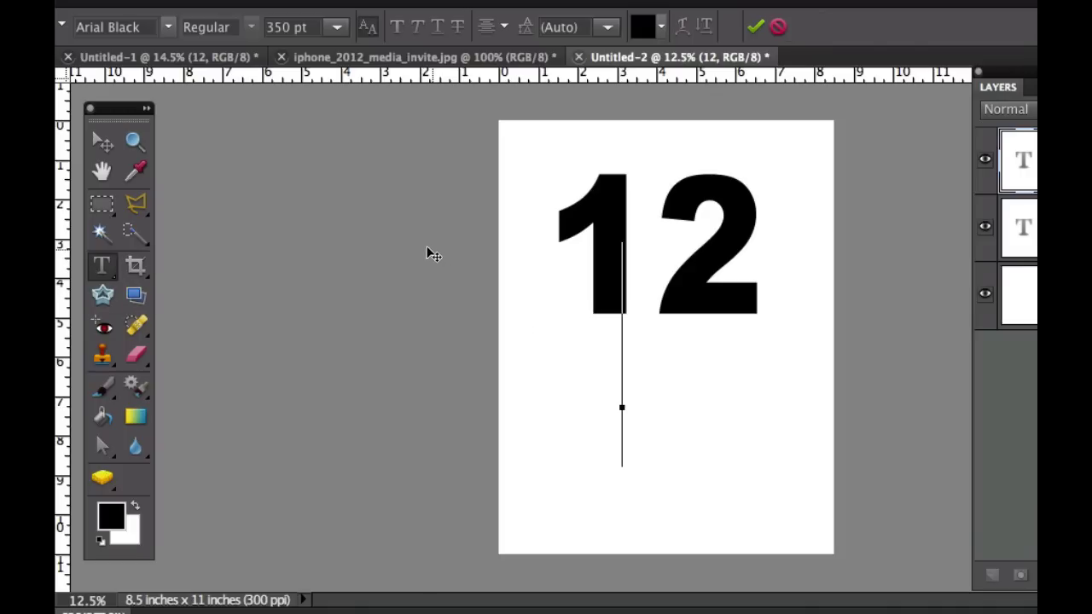
left_click(170, 30)
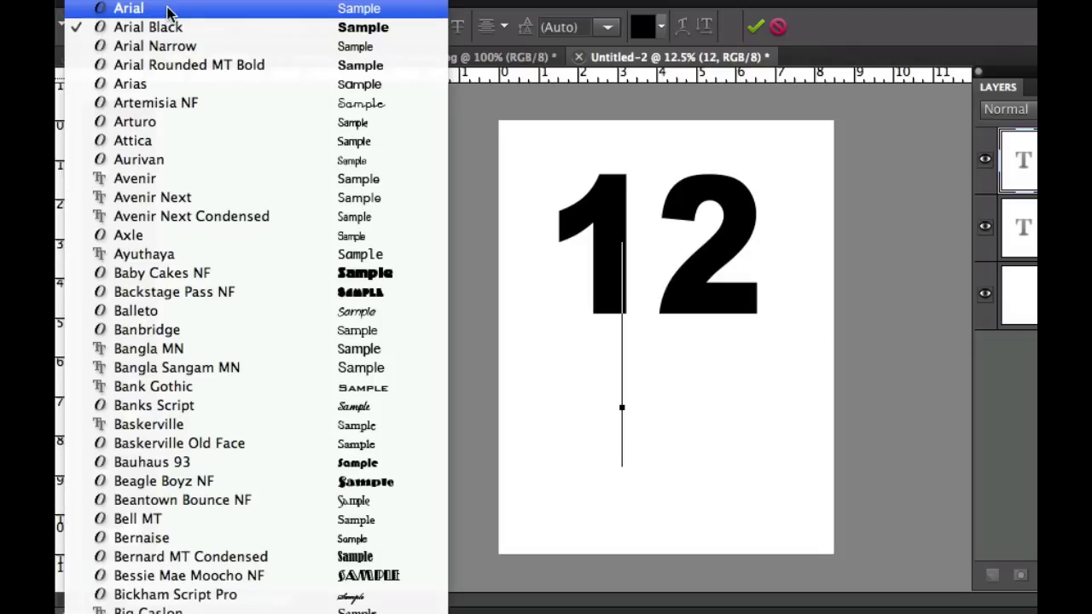
left_click(168, 10)
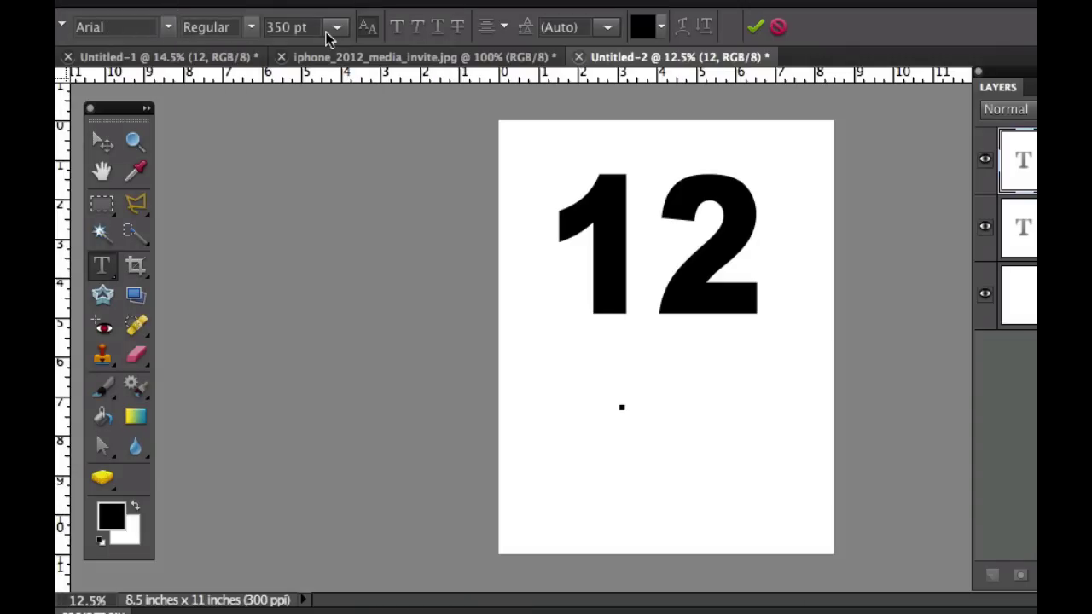
type("5")
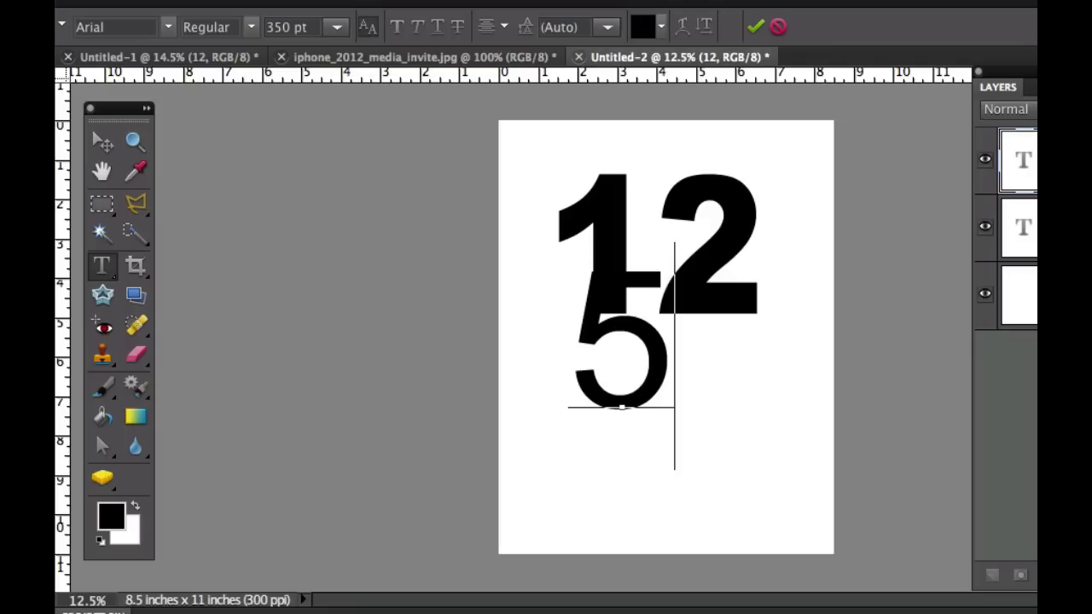
left_click(755, 26)
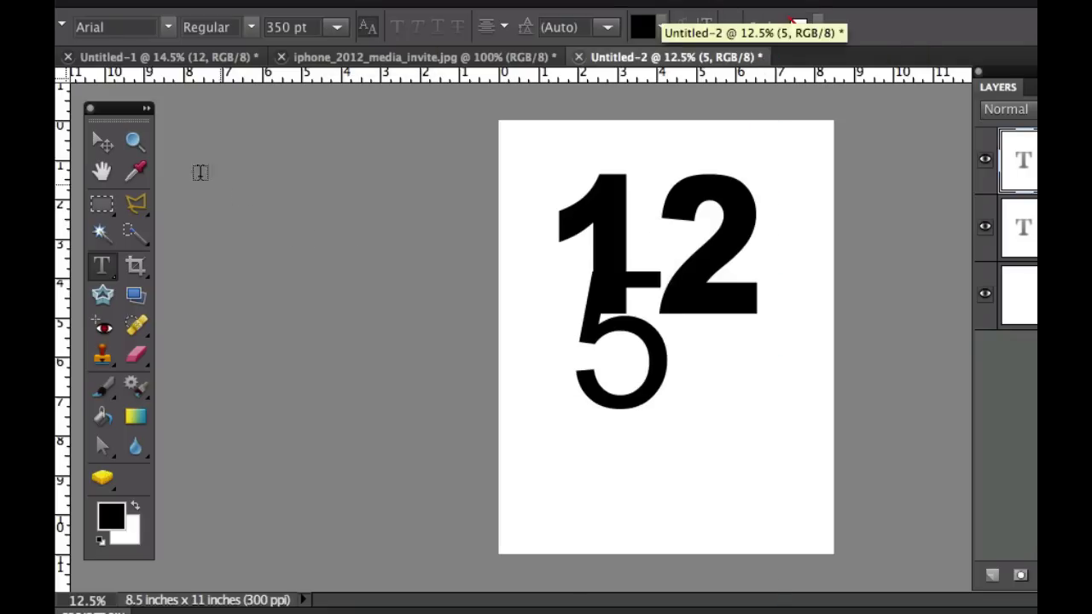
Move the 5 beneath the 12 and scale it proportionally to about 237% so its top bar spans to the 2's right edge.
left_click(103, 142)
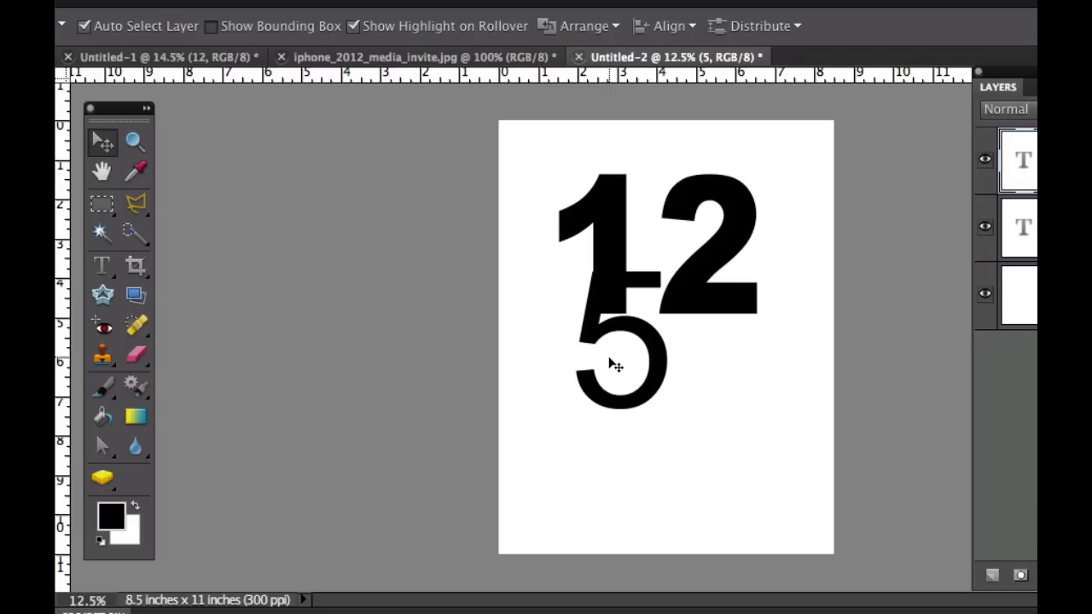
left_click_drag(600, 333, 597, 379)
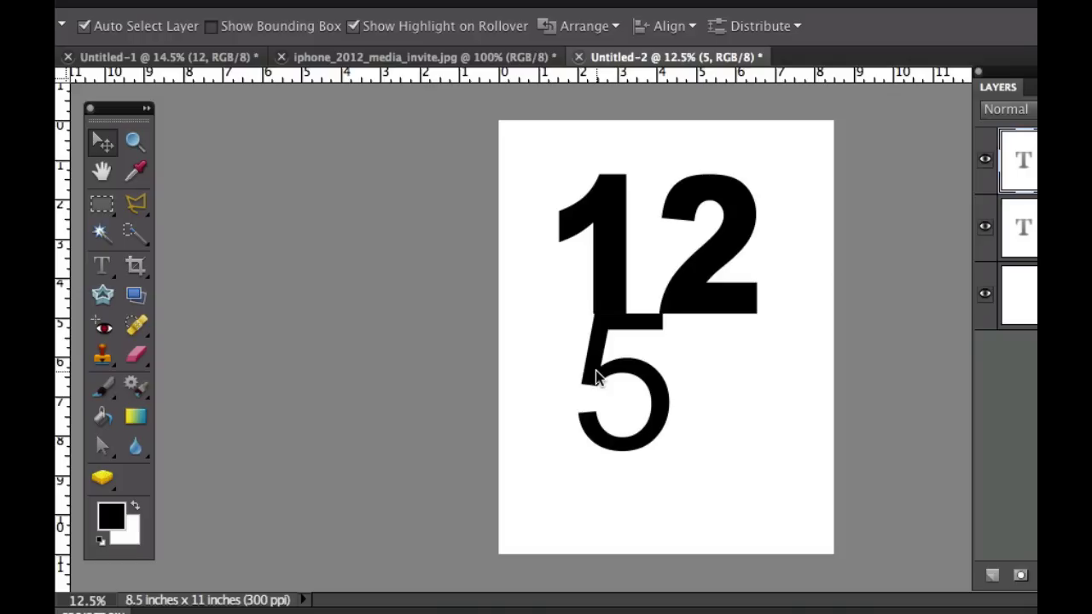
key("super+t")
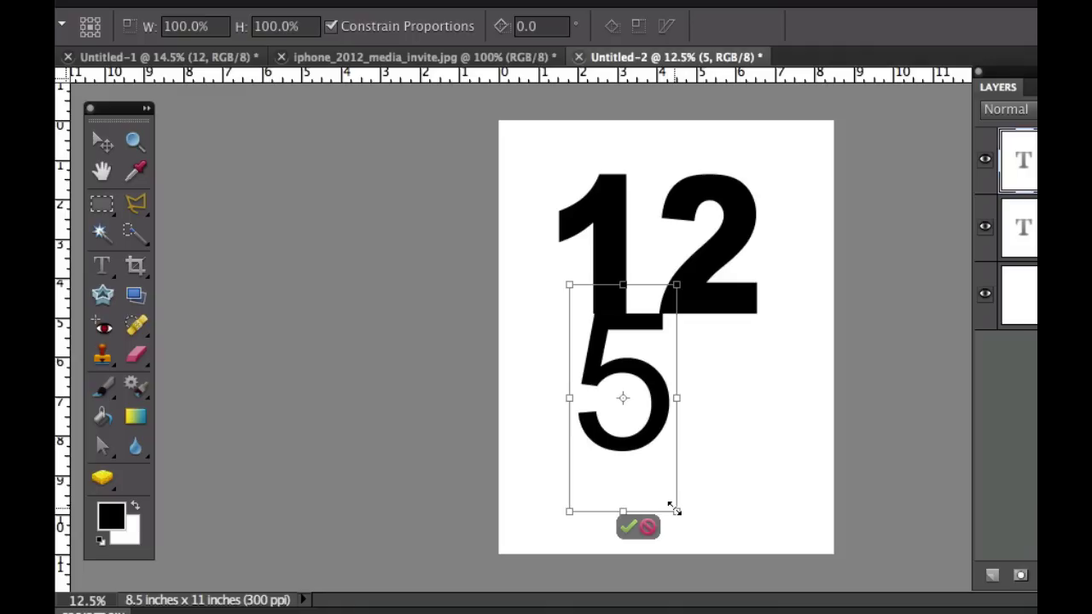
left_click_drag(675, 510, 766, 612)
left_click_drag(731, 499, 707, 472)
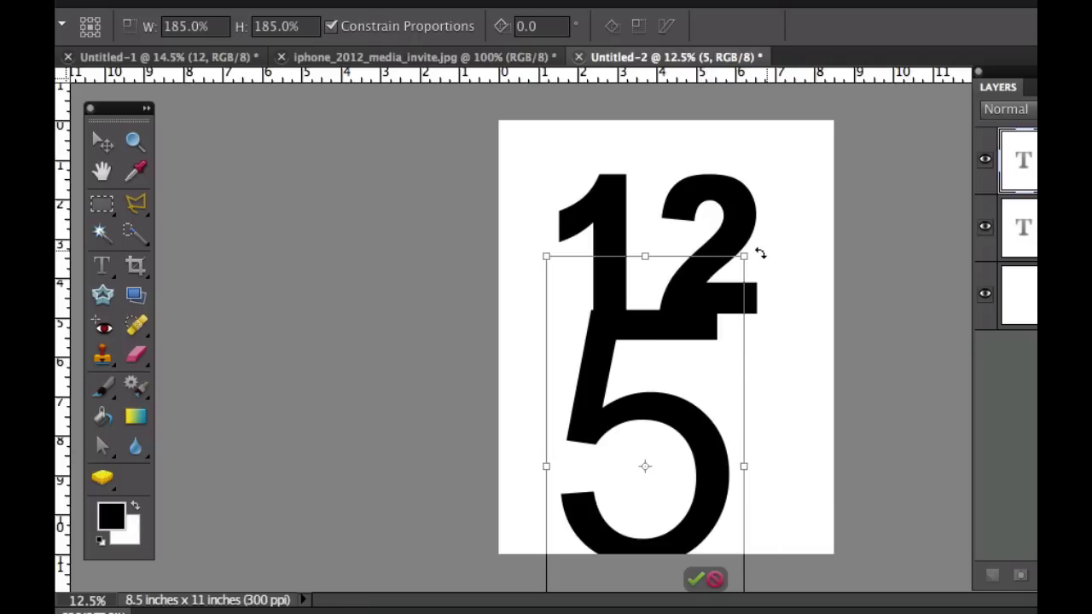
left_click_drag(745, 252, 838, 175)
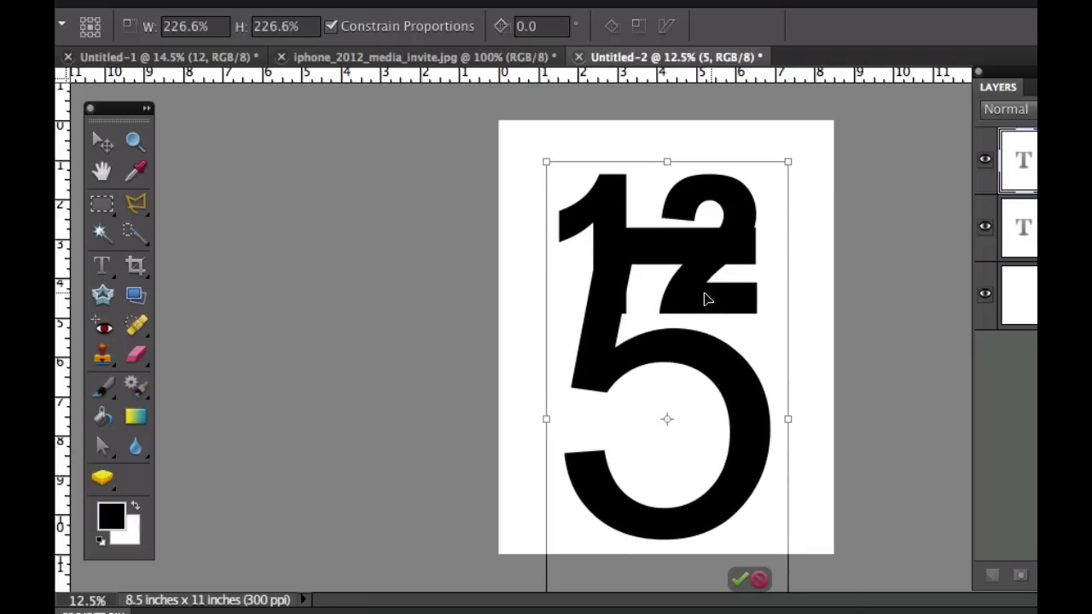
left_click_drag(705, 297, 691, 367)
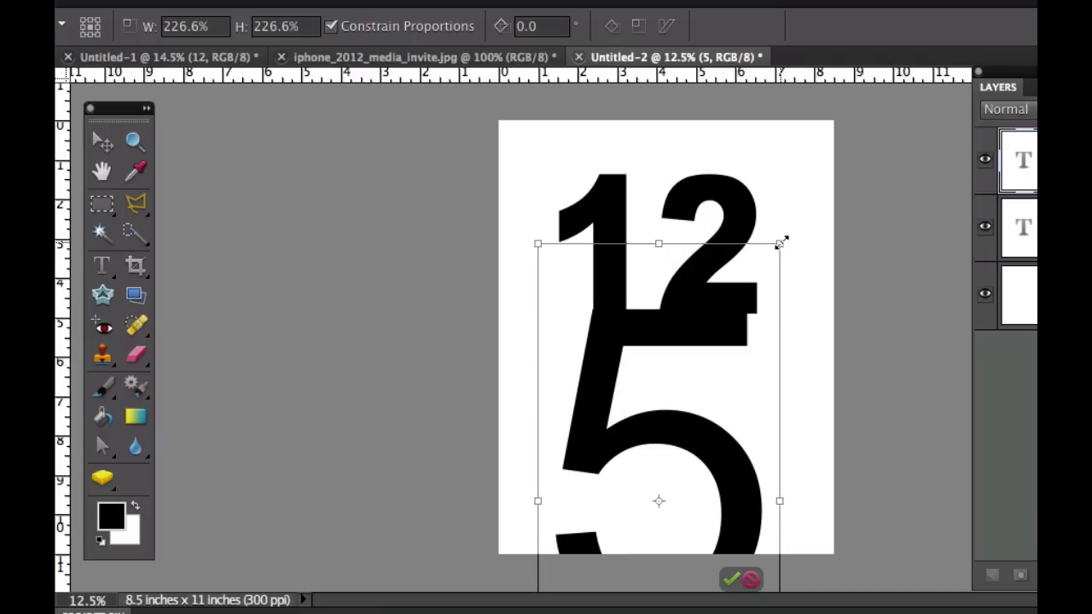
left_click_drag(781, 242, 806, 226)
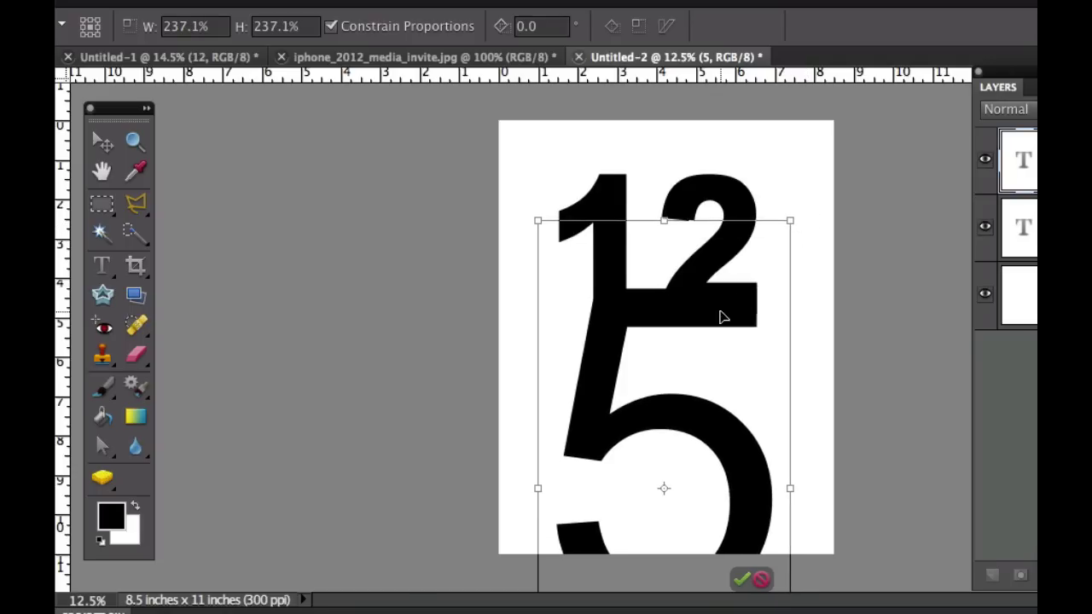
Nudge the enlarged 5 down until its top bar meets the base of the 12, and apply the transformation.
key("Down")
key("Down")
key("Down")
key("Down")
key("Down")
key("Down")
key("Down")
key("Down")
key("Down")
key("Down")
key("Down")
key("Down")
key("Down")
key("Down")
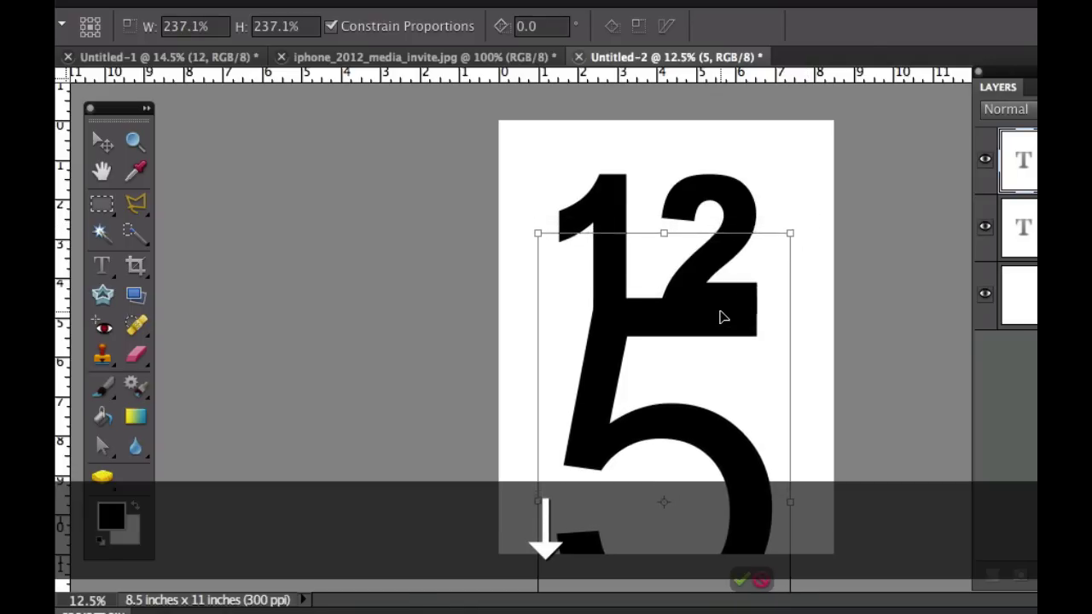
key("Down")
key("Down")
key("Down")
key("Down")
key("Down")
key("Down")
key("Down")
key("Down")
key("Down")
key("Down")
key("Down")
key("Down")
key("Down")
key("Down")
key("Down")
key("Down")
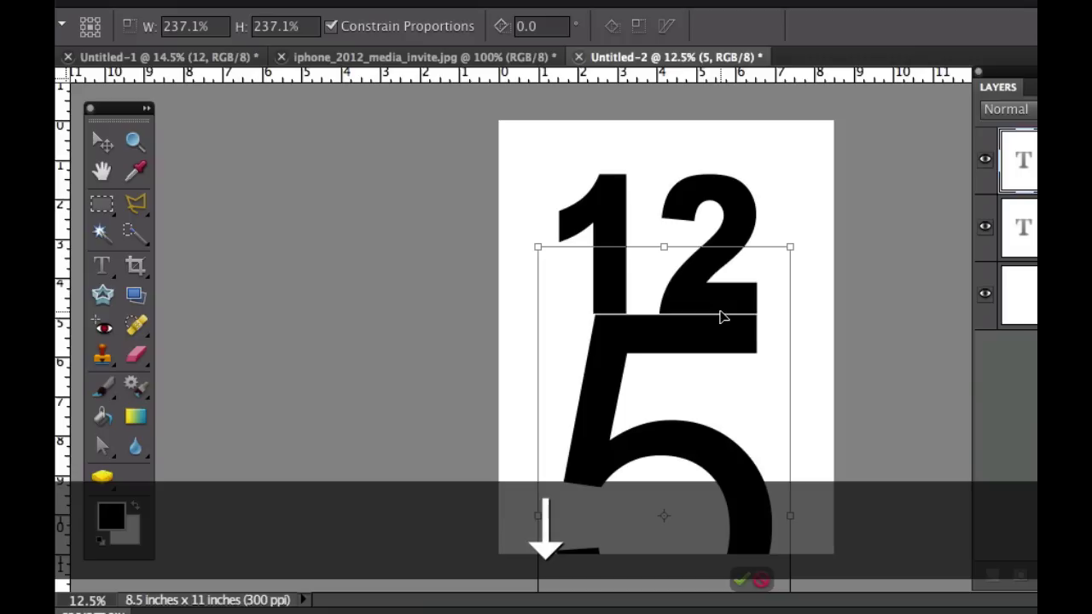
key("Up")
key("Left")
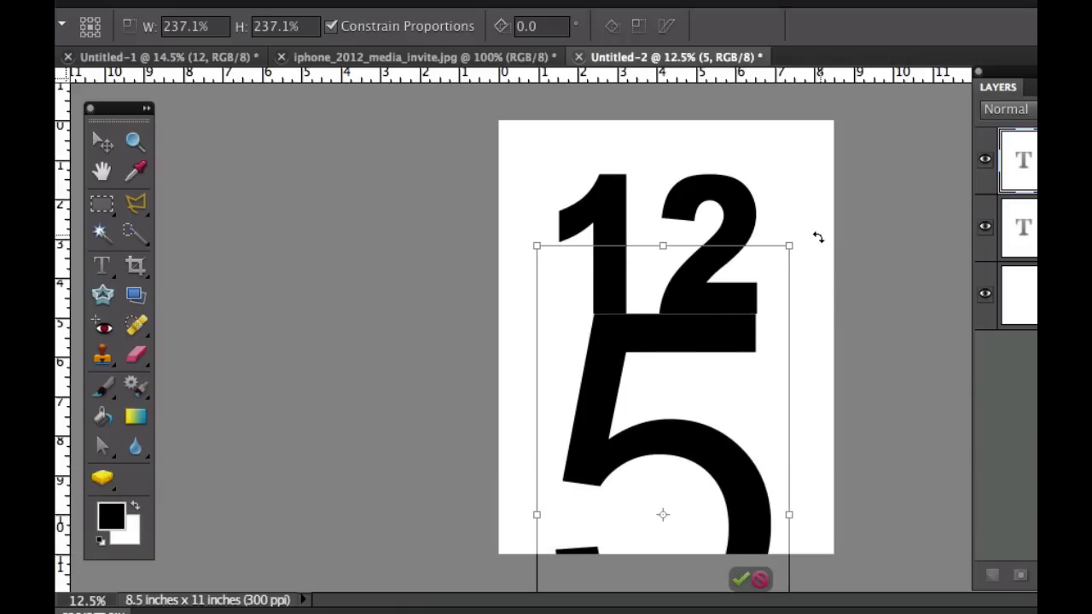
key("Return")
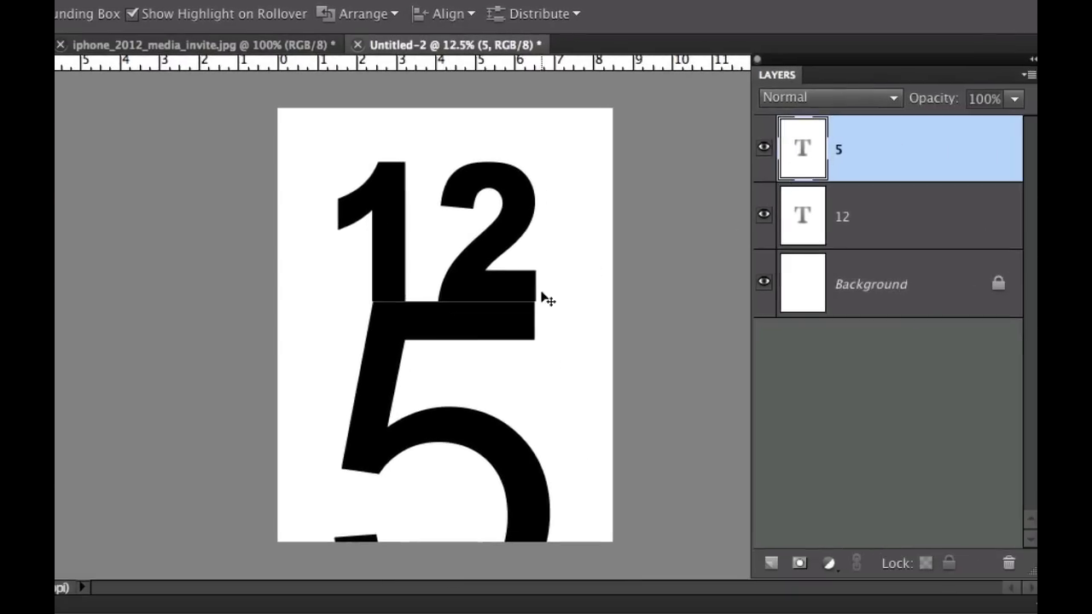
Simplify the 5 layer and move the 5 up over the 12 so its whole shape fits on the page.
right_click(807, 163)
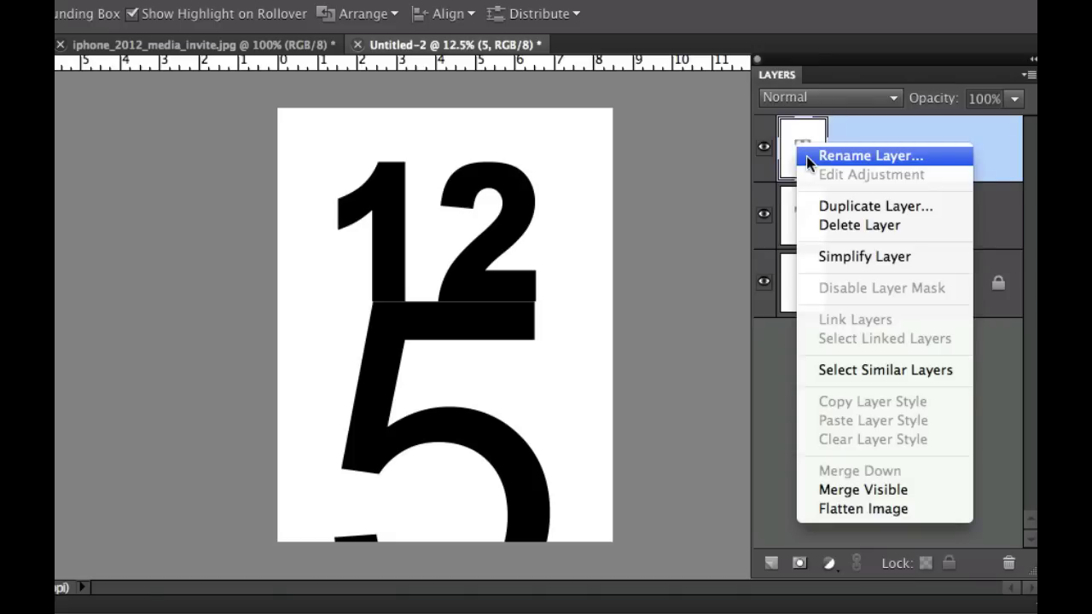
left_click(849, 256)
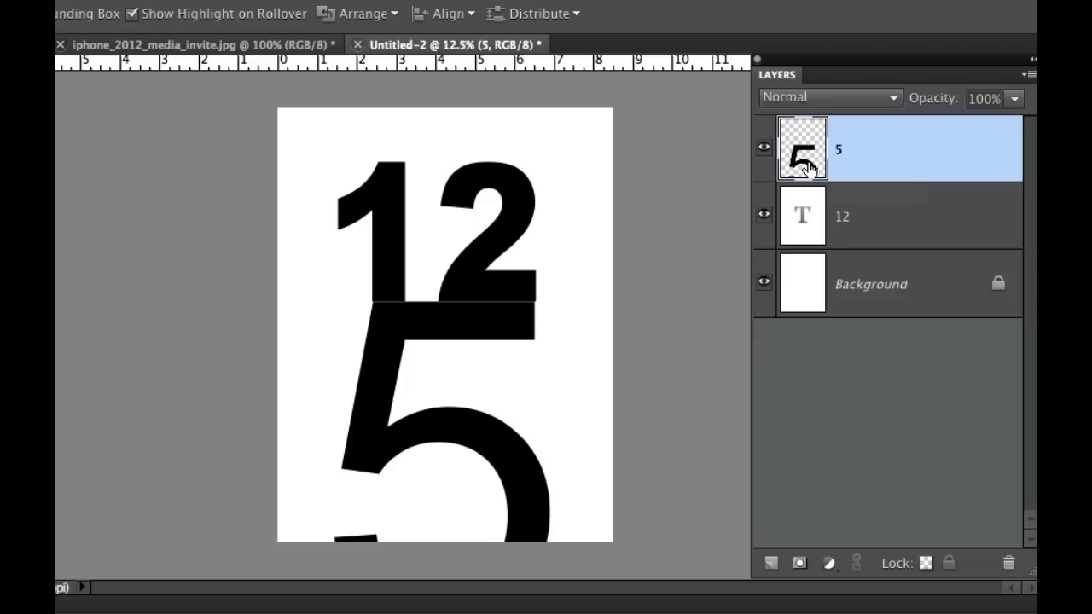
key("super+t")
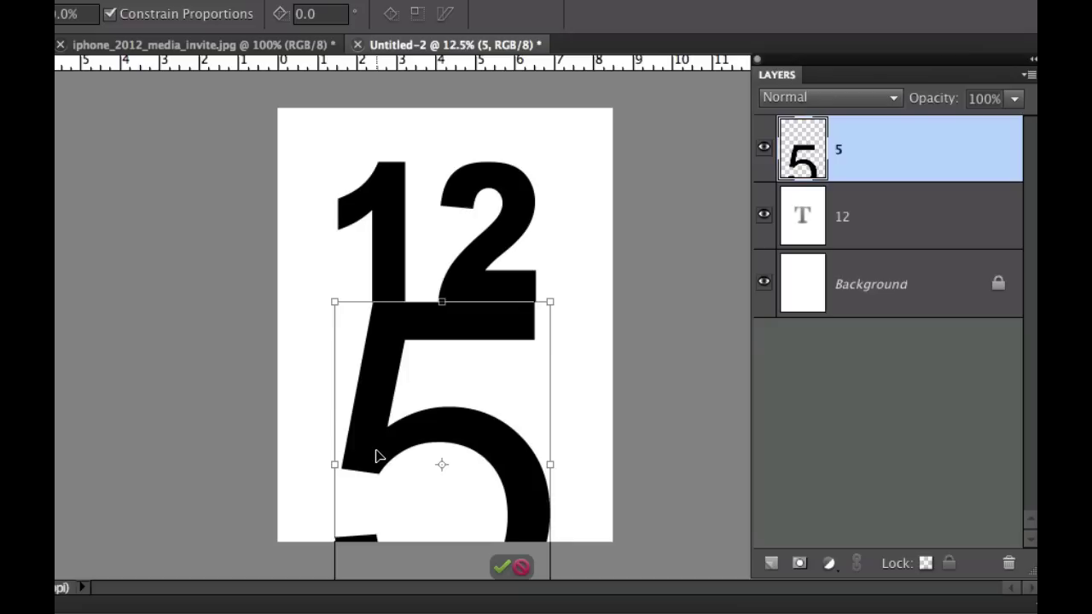
left_click_drag(378, 452, 376, 358)
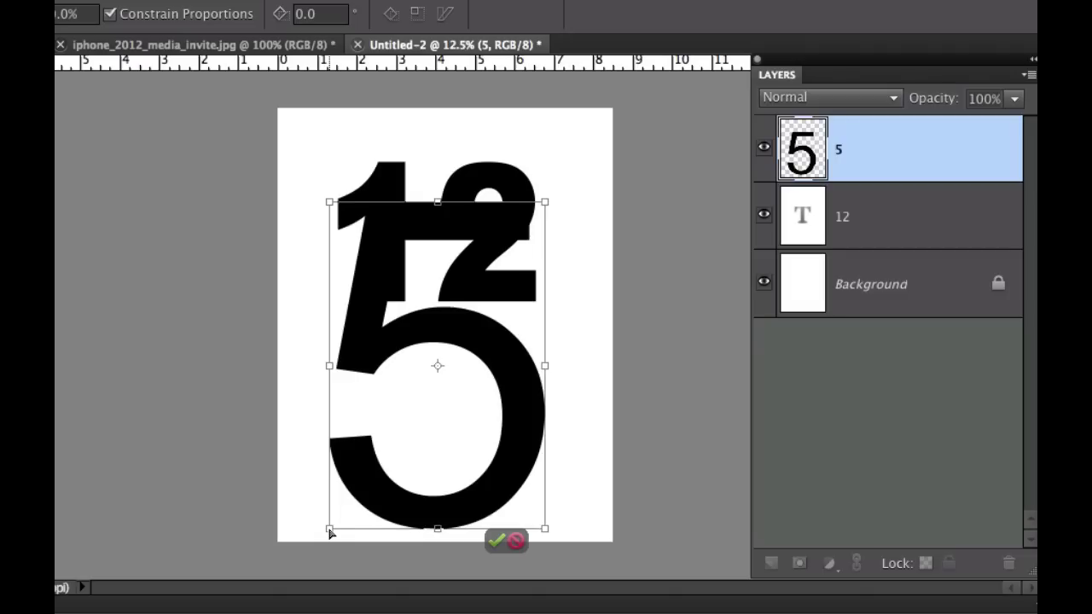
Distort the 5 by pulling both lower corners outward past the page edges, and lower its top edge to the base of the 12.
left_click_drag(329, 530, 251, 576)
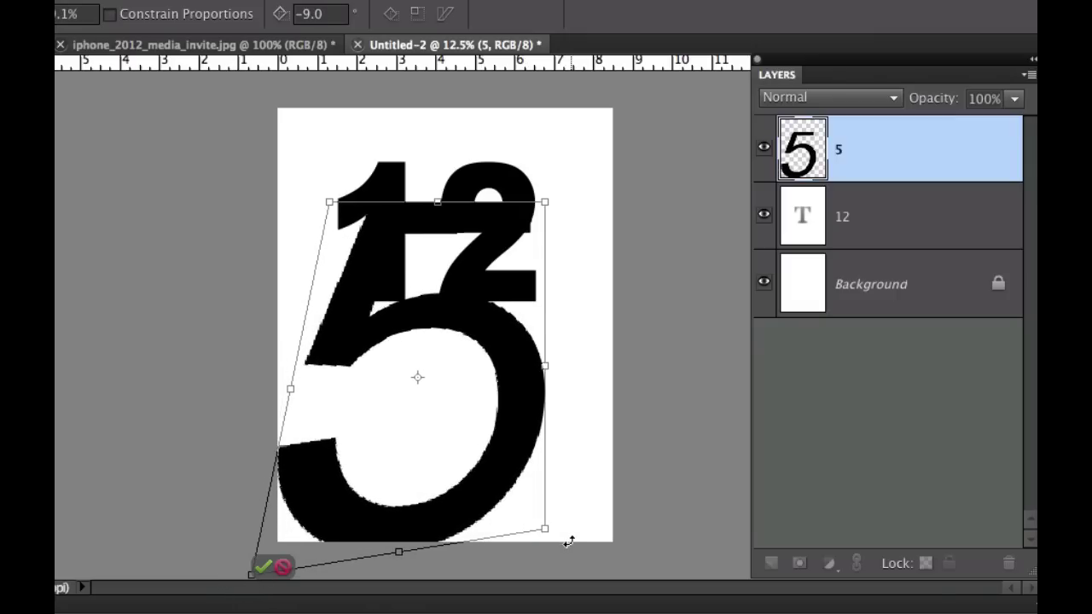
left_click_drag(547, 531, 641, 578)
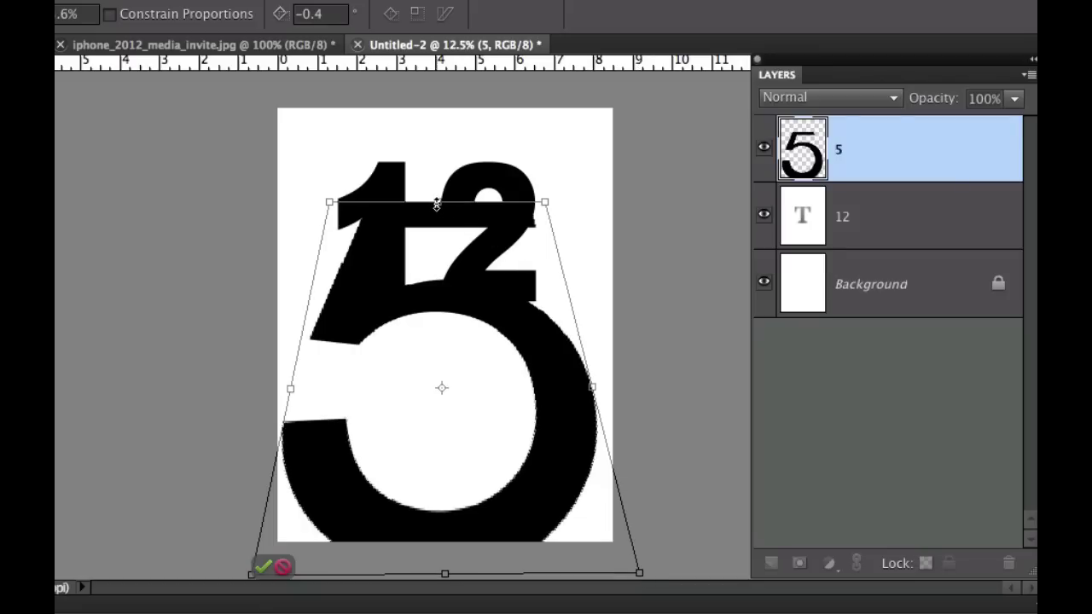
left_click_drag(436, 203, 437, 299)
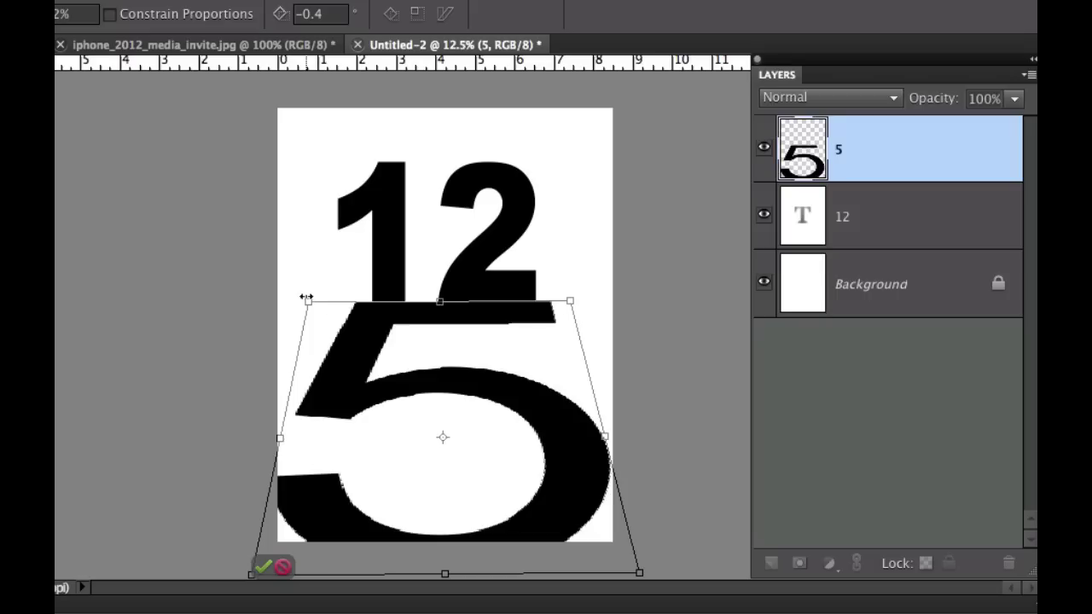
Shrink and shift the distorted 5 until its top bar lines up with the outer edges of the 12's base, and apply the transformation.
left_click_drag(309, 300, 349, 305)
left_click_drag(392, 365, 379, 356)
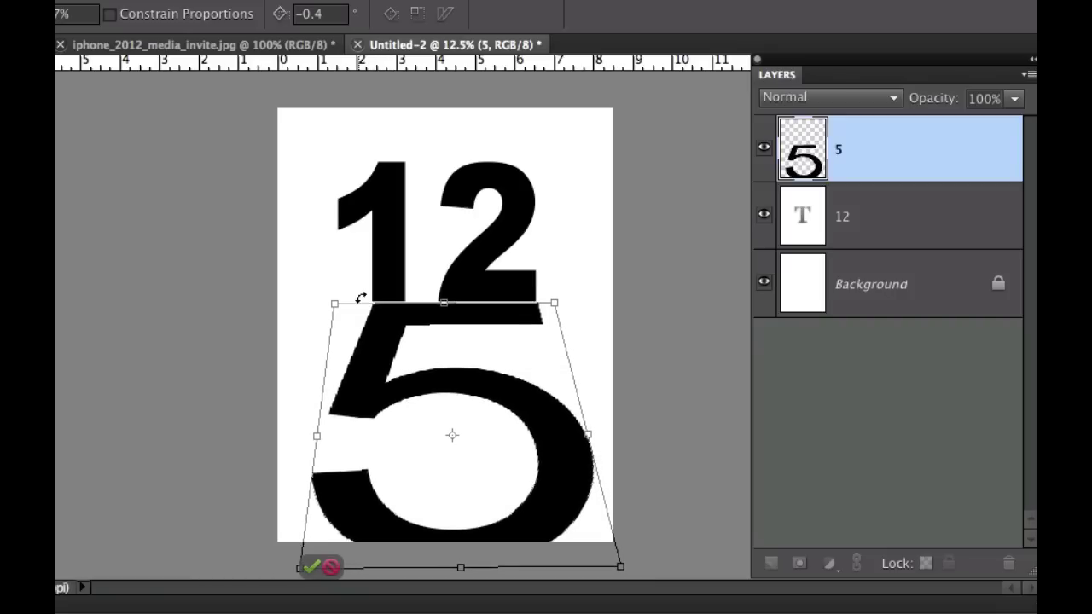
mouse_move(333, 303)
left_mouse_down()
mouse_move(338, 313)
mouse_move(337, 302)
left_mouse_up()
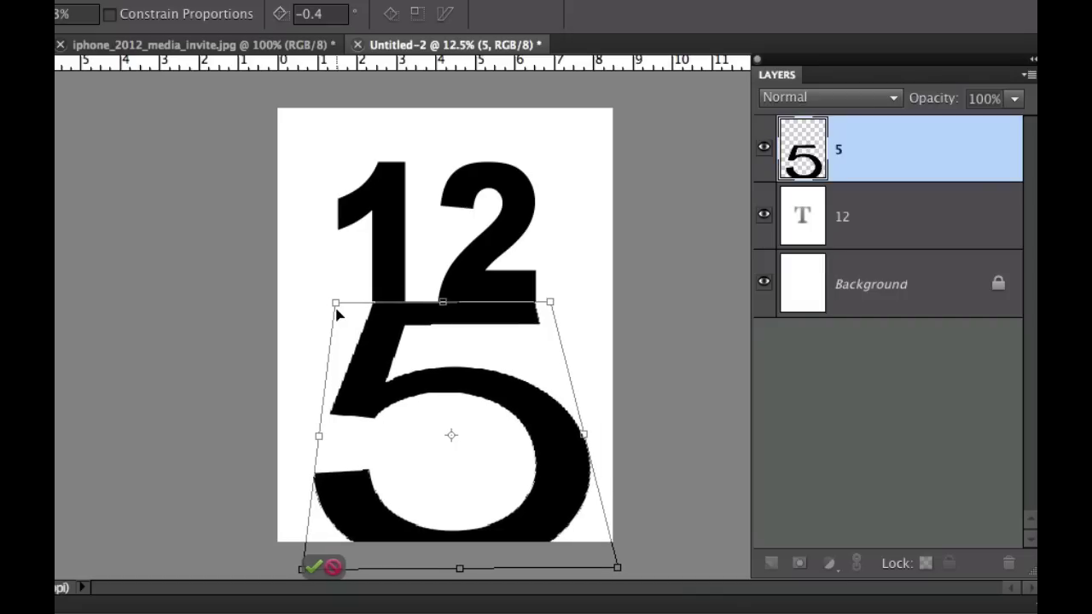
key("Return")
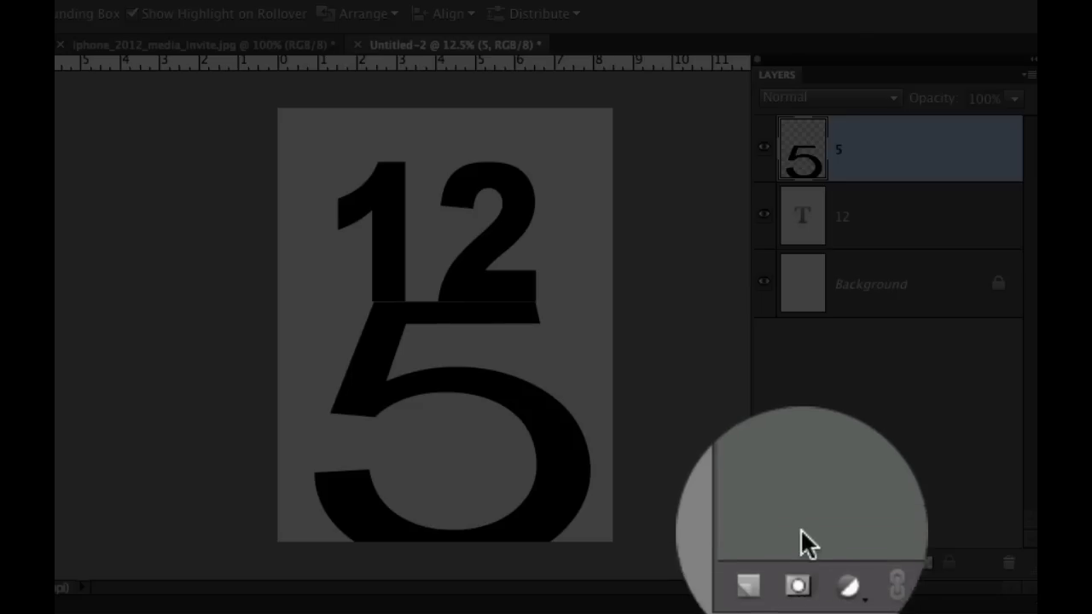
Add a layer mask to the 5 and fade it with a vertical white-to-black gradient from its top bar to the page's lower edge.
left_click(799, 565)
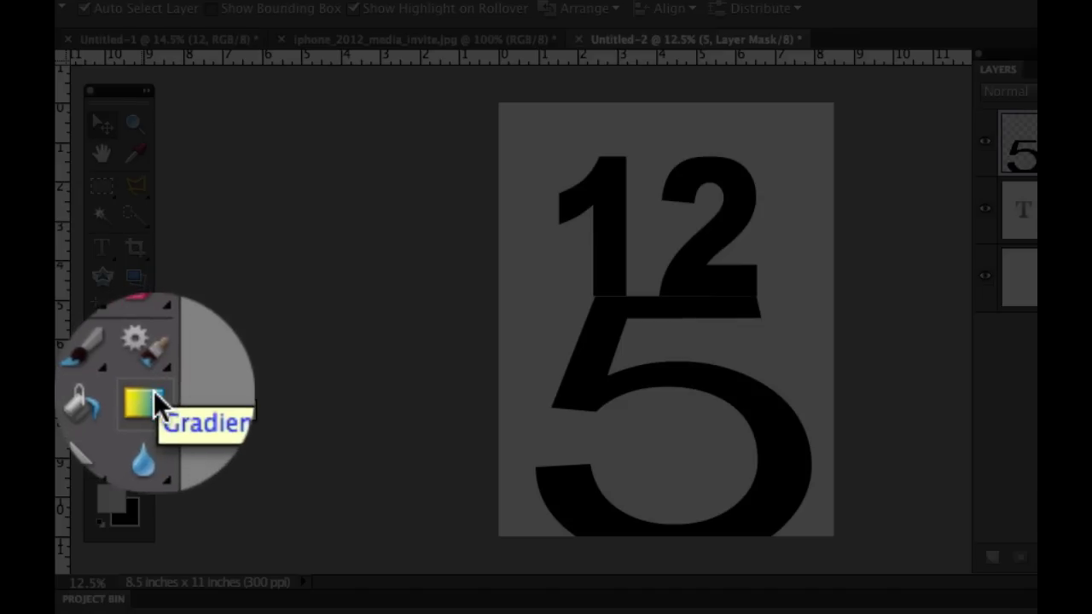
left_click(136, 398)
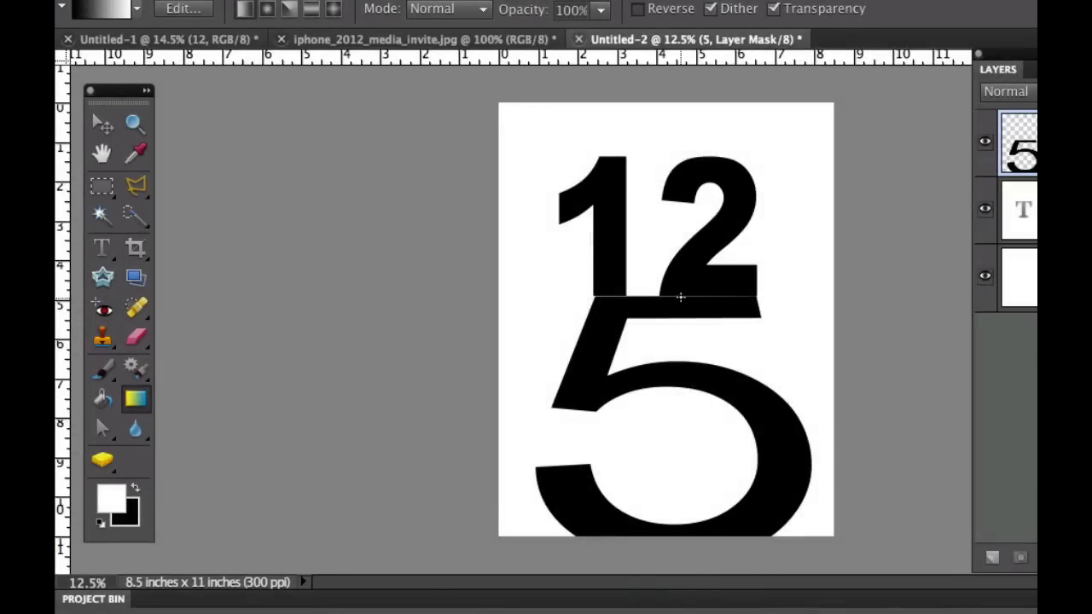
left_click_drag(667, 290, 666, 544)
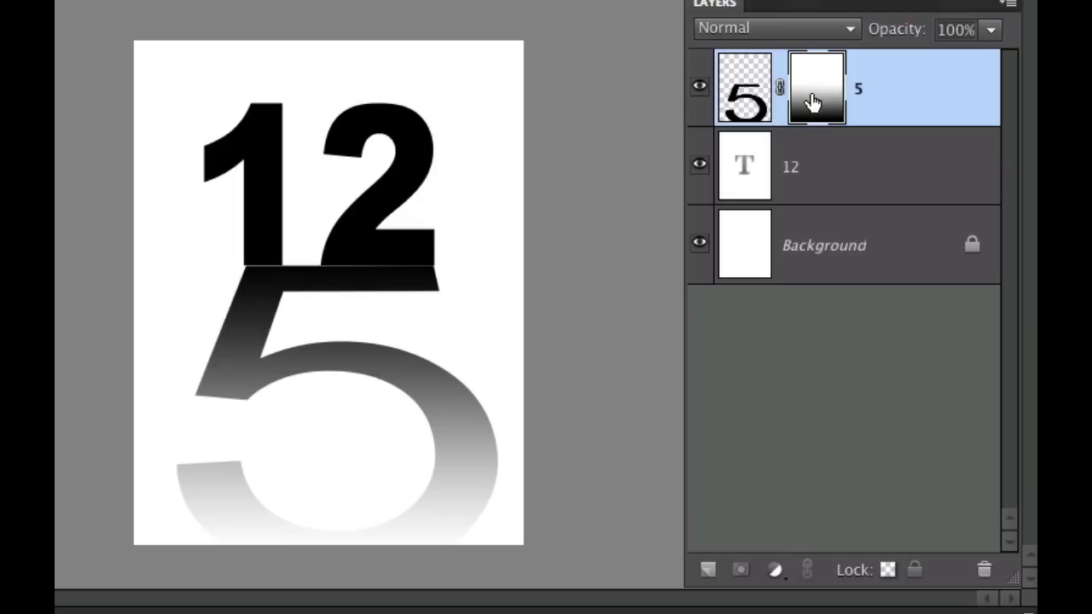
Apply a Gaussian Blur with a 15.9-pixel radius to the 5's image rather than its mask.
left_click(747, 92)
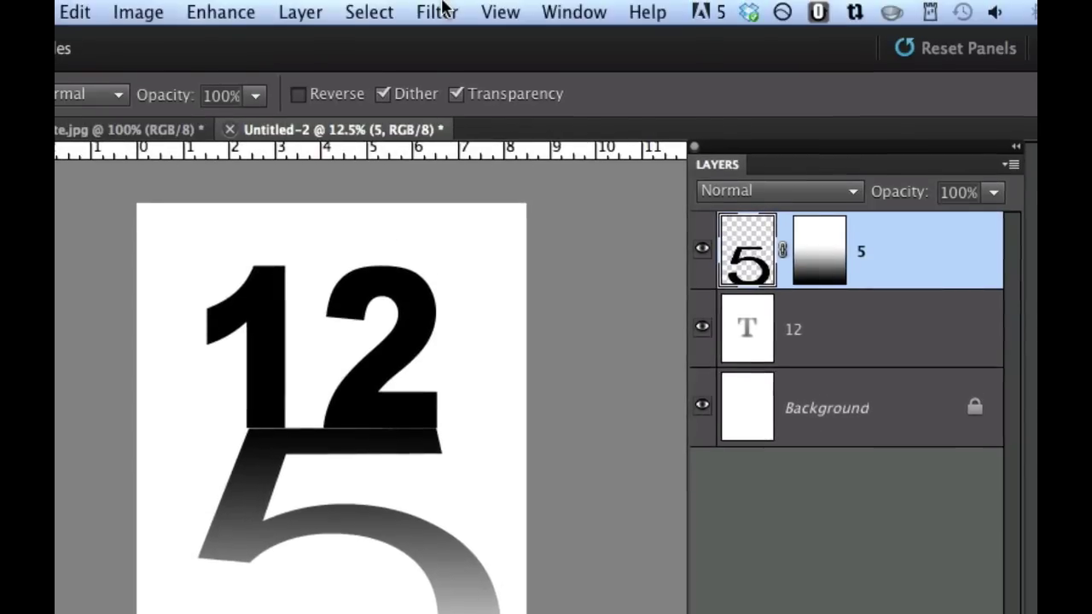
left_click(443, 9)
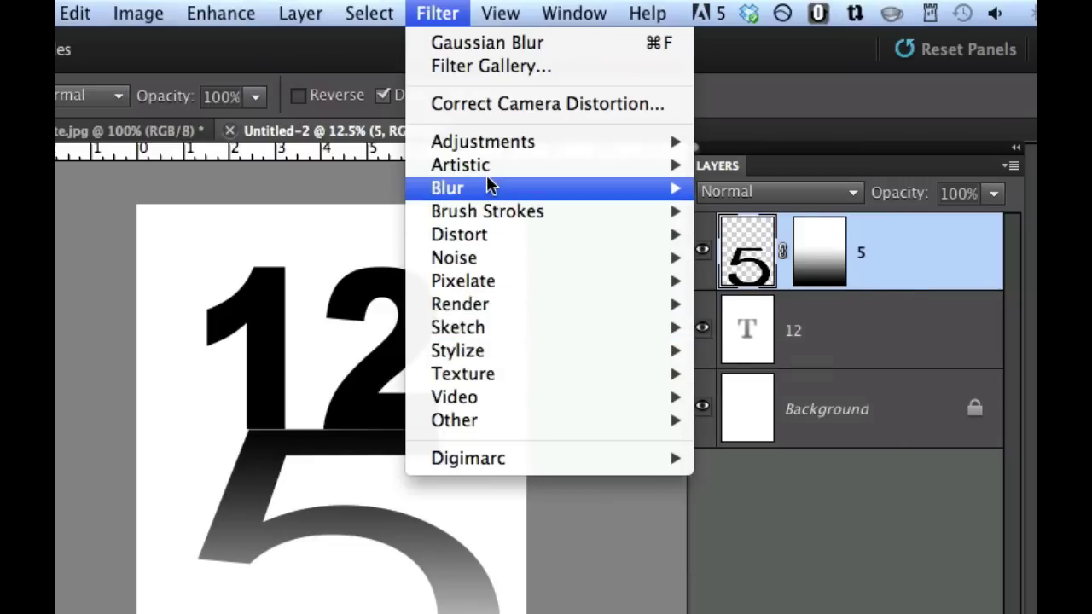
mouse_move(669, 189)
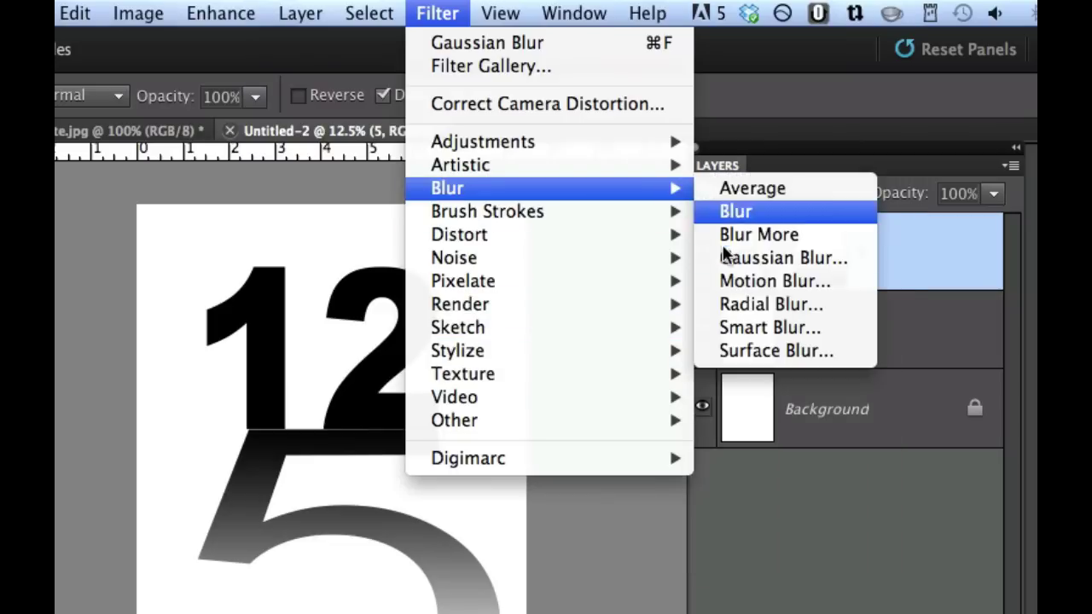
left_click(731, 260)
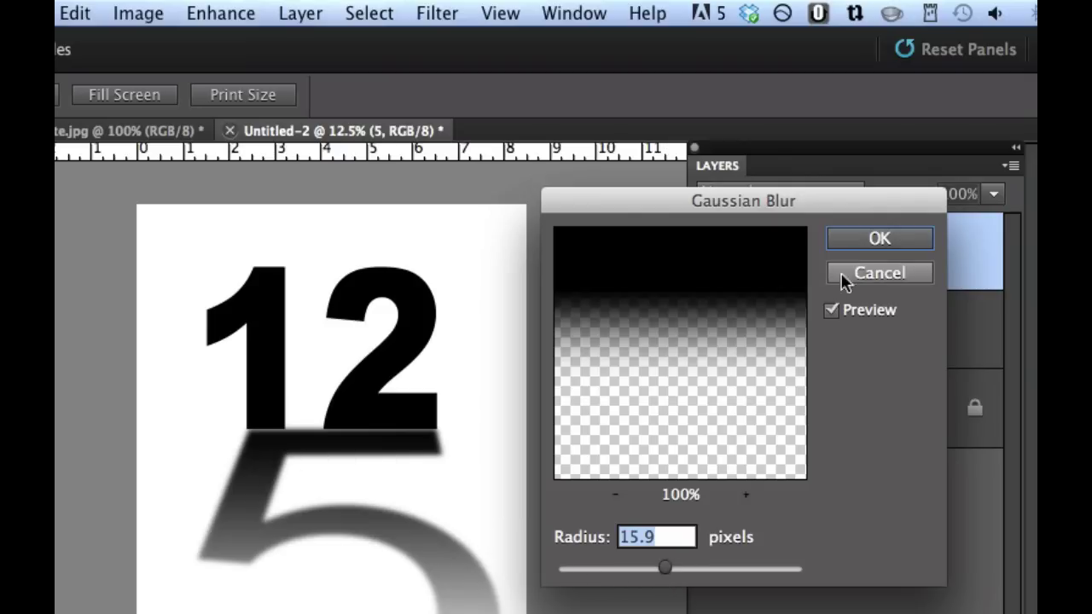
left_click(879, 238)
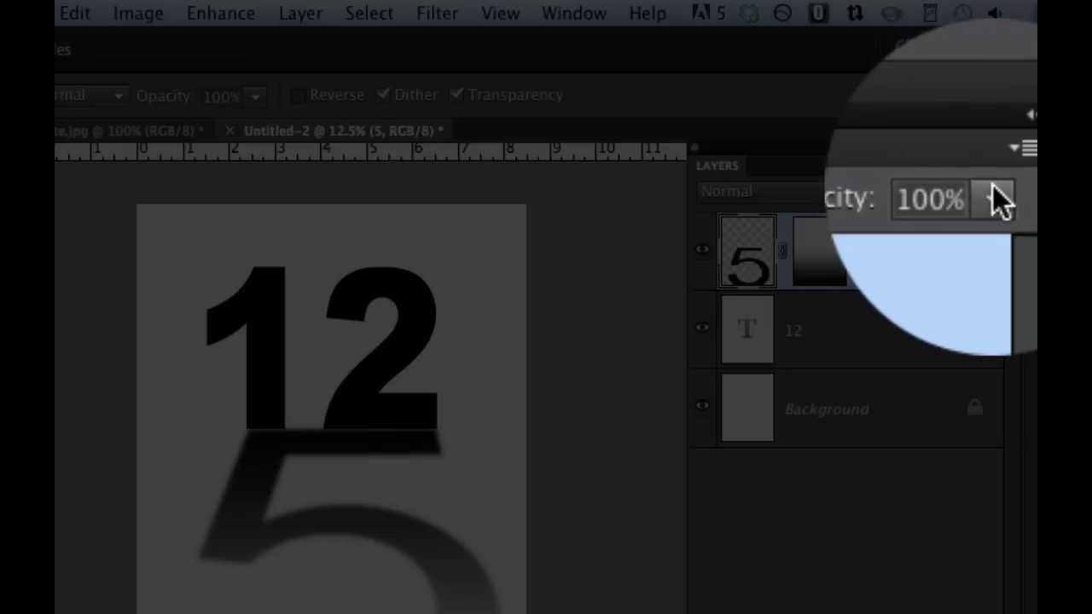
Lower the 5 layer's opacity to 53% and compare the artwork with the original media invite image.
left_click(993, 187)
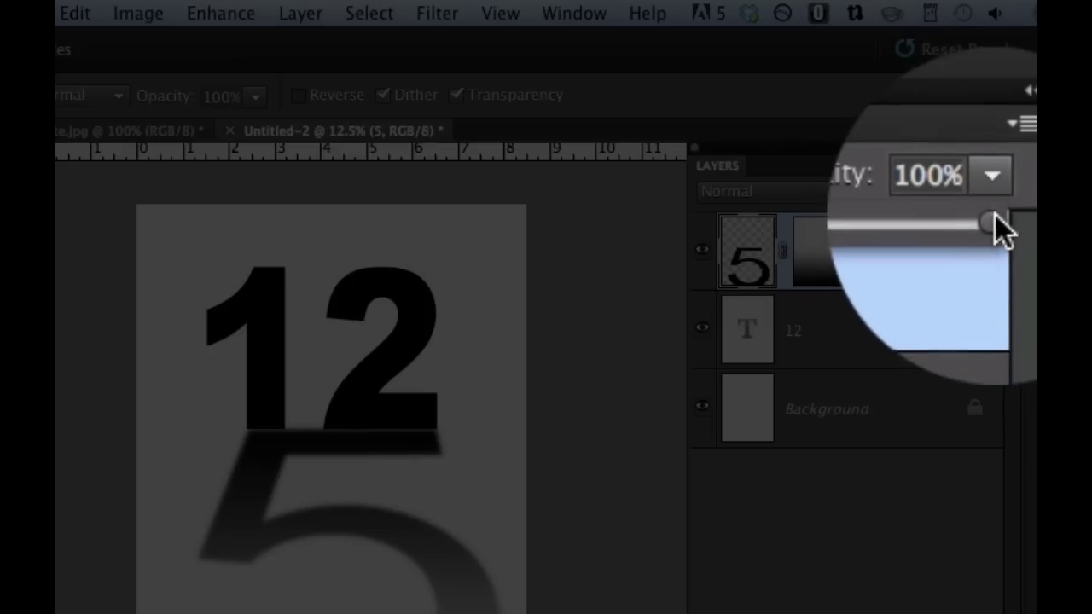
left_click_drag(994, 216, 938, 224)
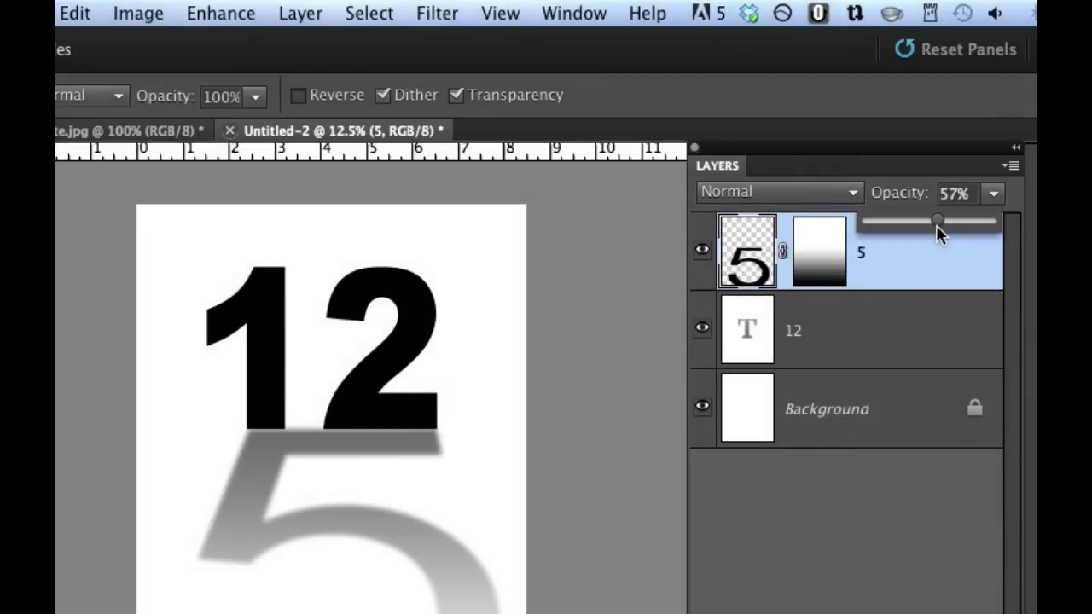
left_click_drag(932, 225, 931, 225)
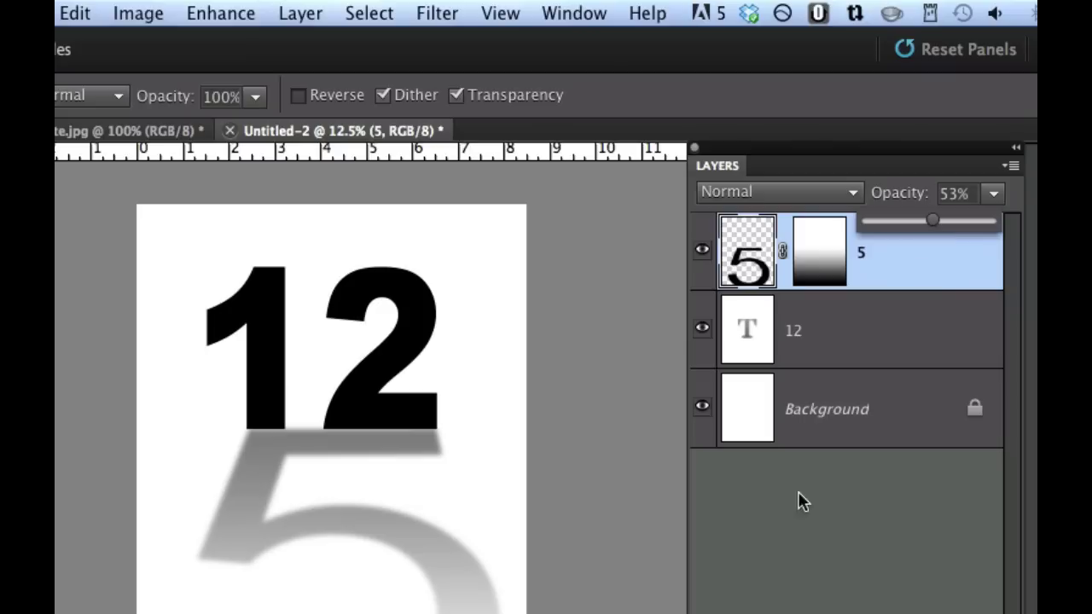
left_click(571, 585)
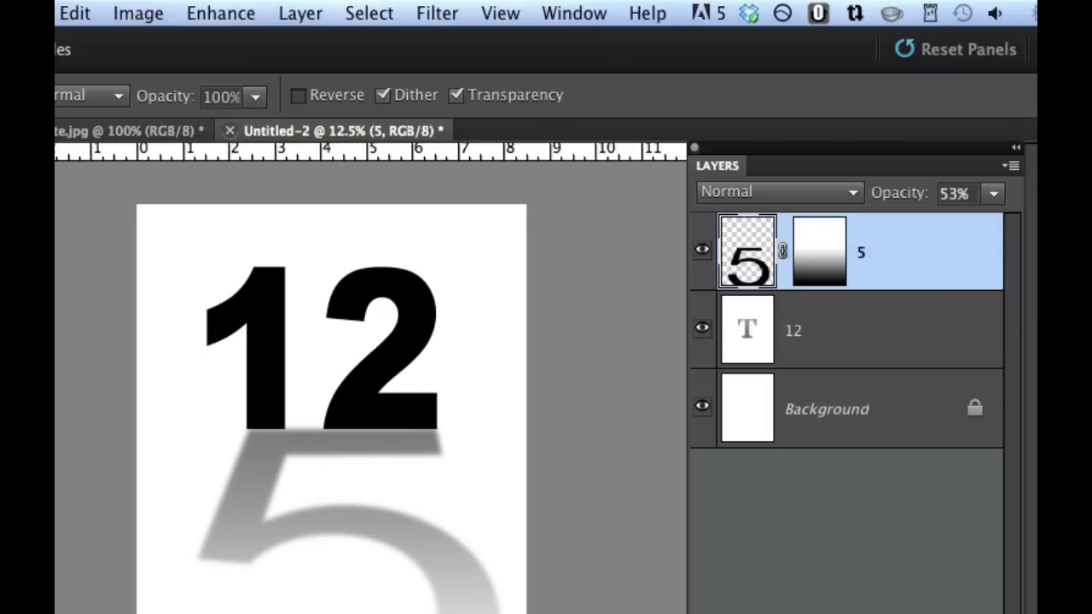
key("ctrl+Tab")
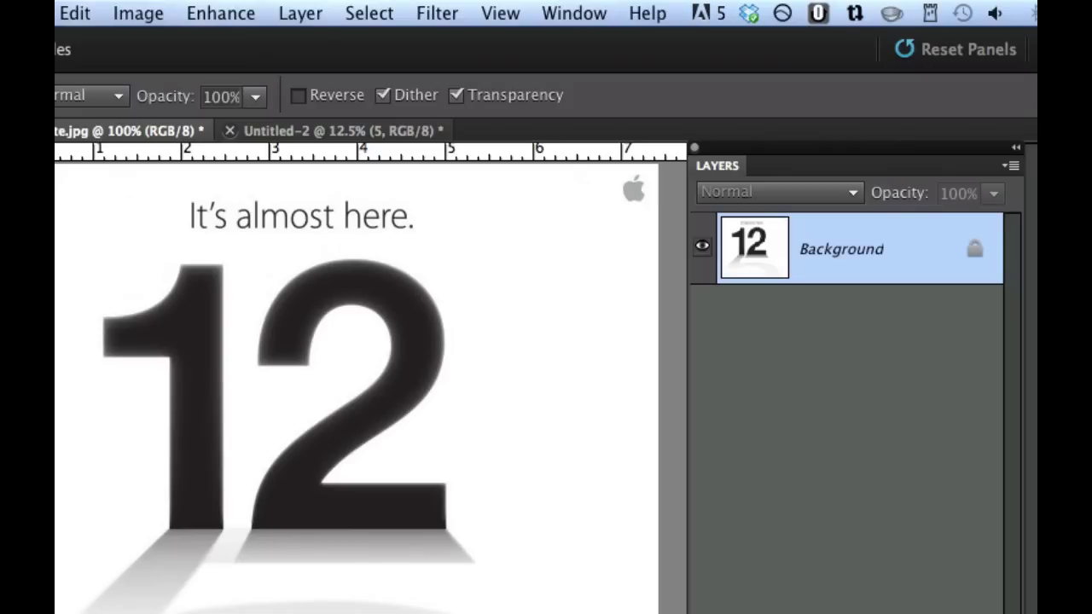
key("ctrl+Tab")
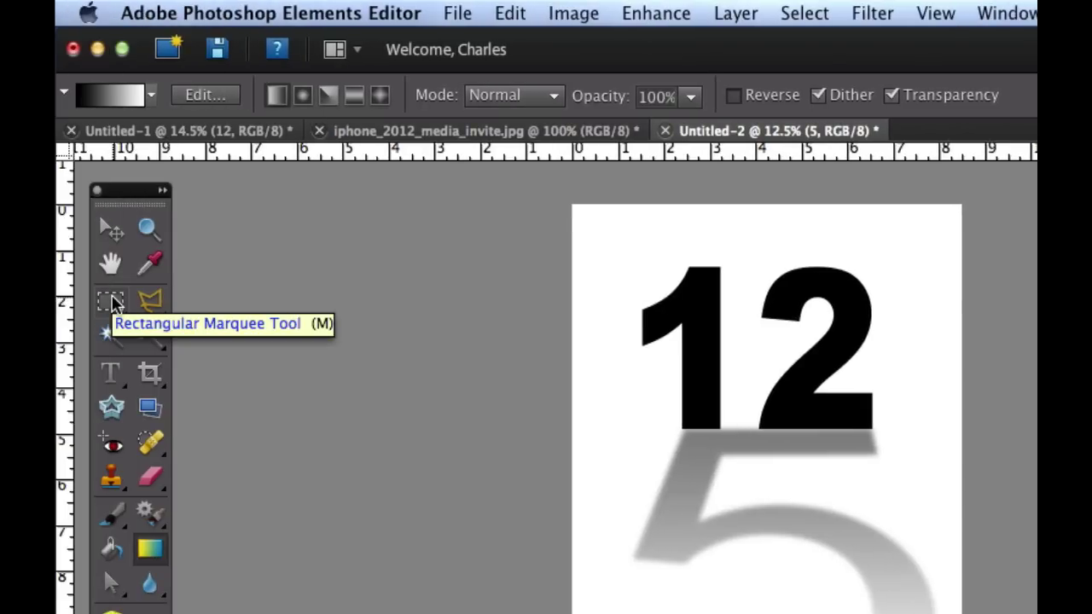
On a new layer, make a rectangular selection as wide as the gap between the 1 and 2 and nudge it down over the 5's top bar.
left_click(114, 304)
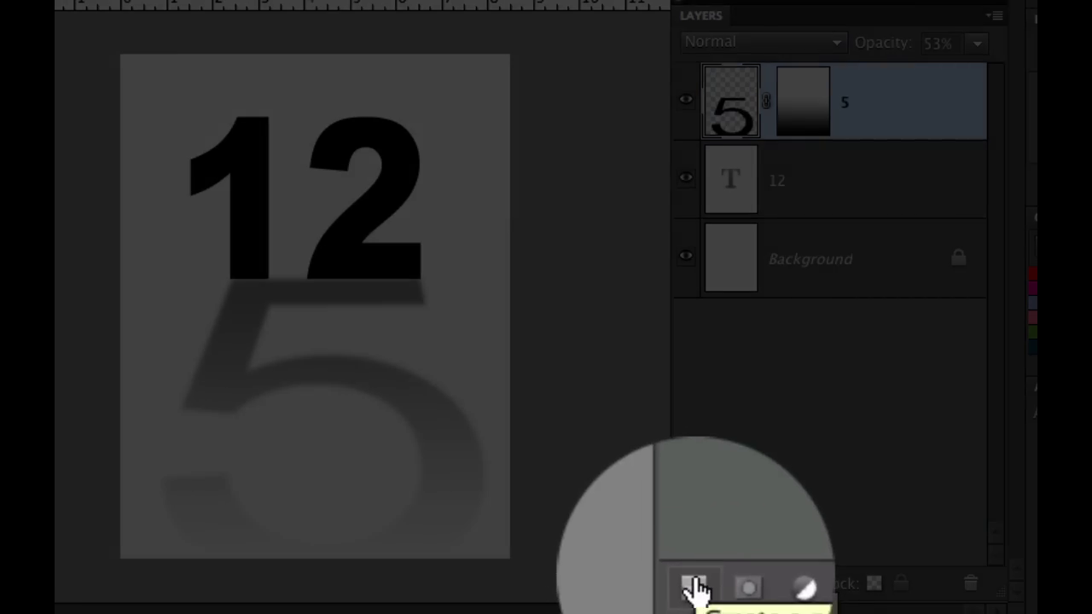
left_click(693, 585)
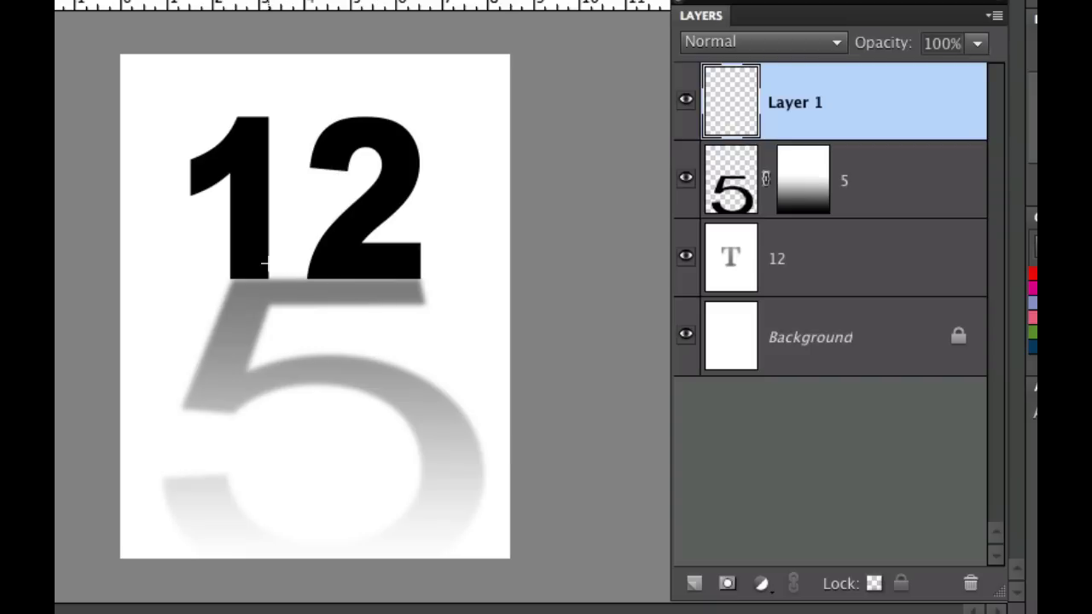
left_click_drag(268, 264, 306, 295)
key("Down")
key("Down")
key("Down")
key("Down")
key("Down")
key("Down")
key("Down")
key("Down")
key("Down")
key("Down")
key("Down")
key("Down")
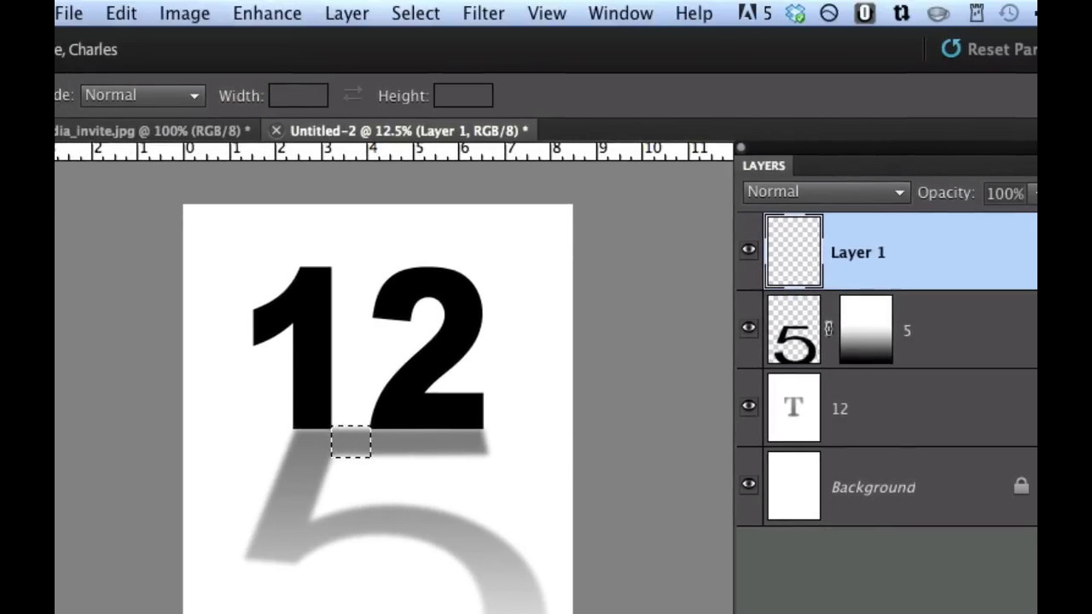
Fill the selected gap with white in Normal mode at 100% opacity, and deselect it.
left_click(133, 10)
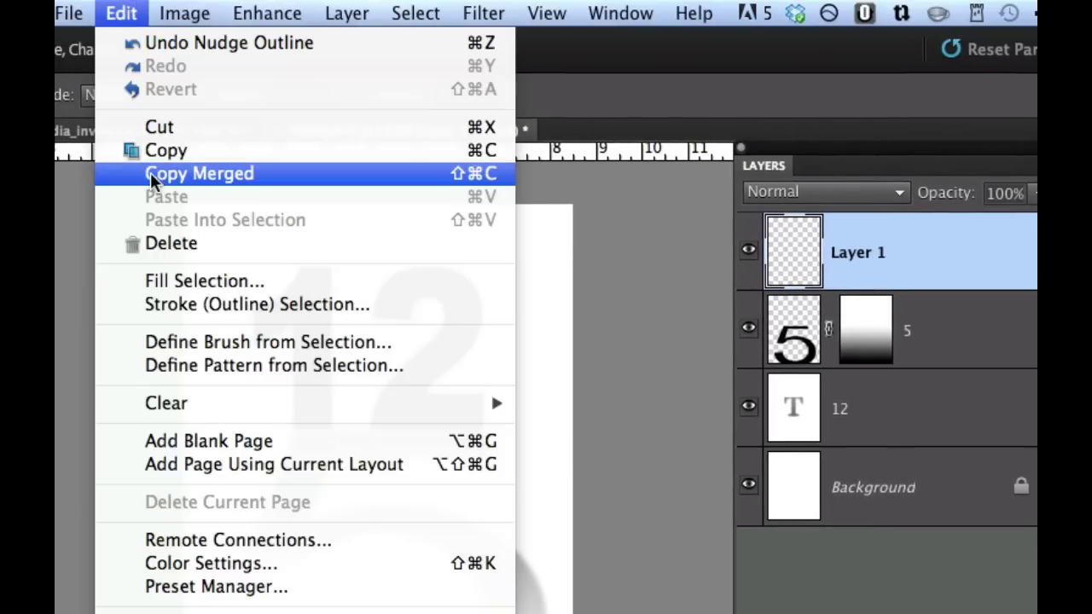
left_click(163, 278)
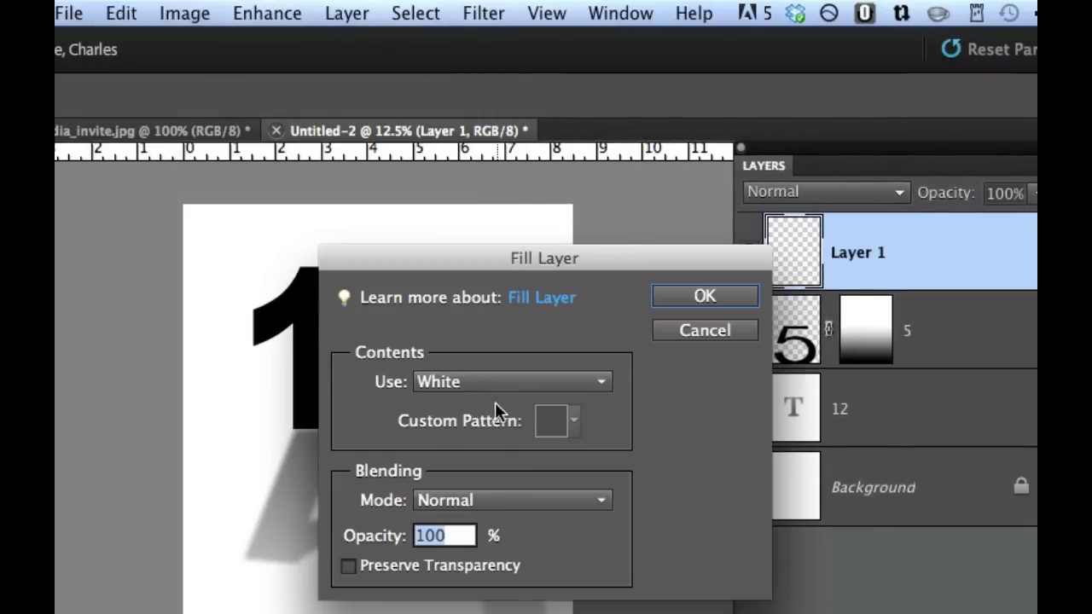
left_click(693, 301)
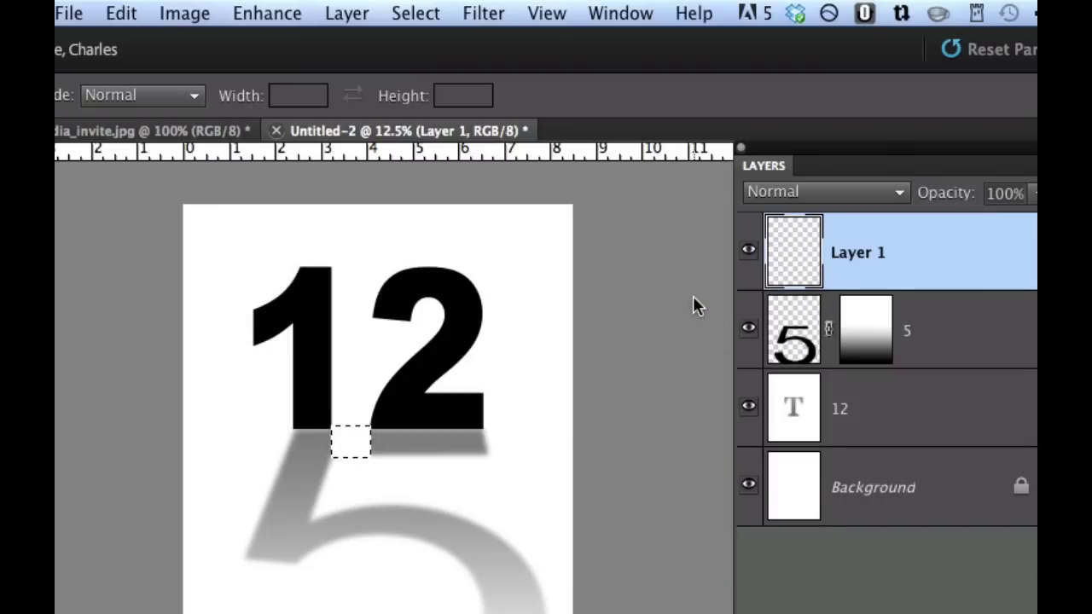
key("super+d")
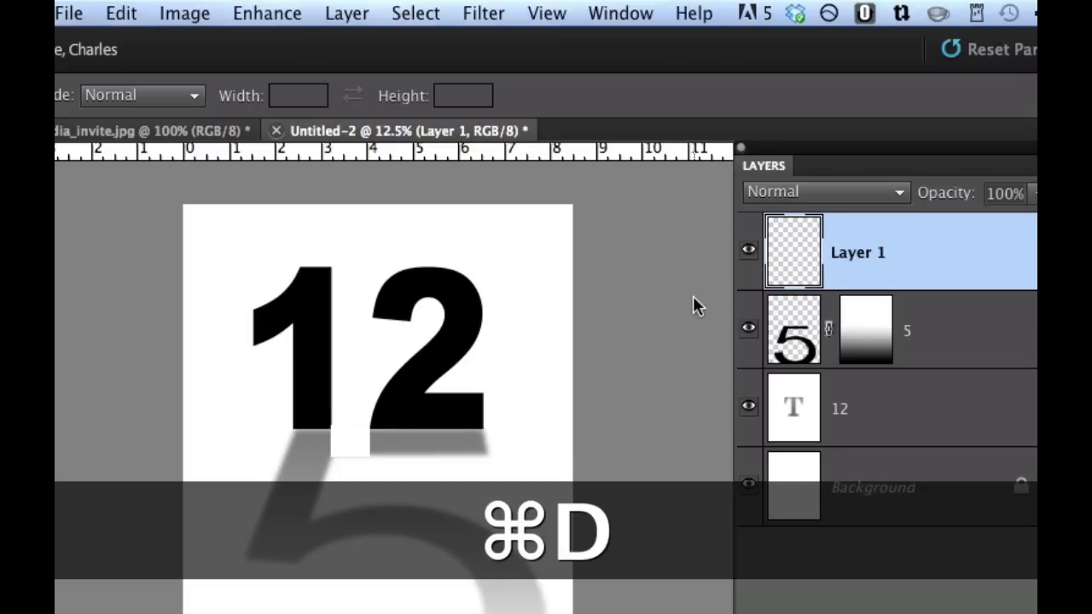
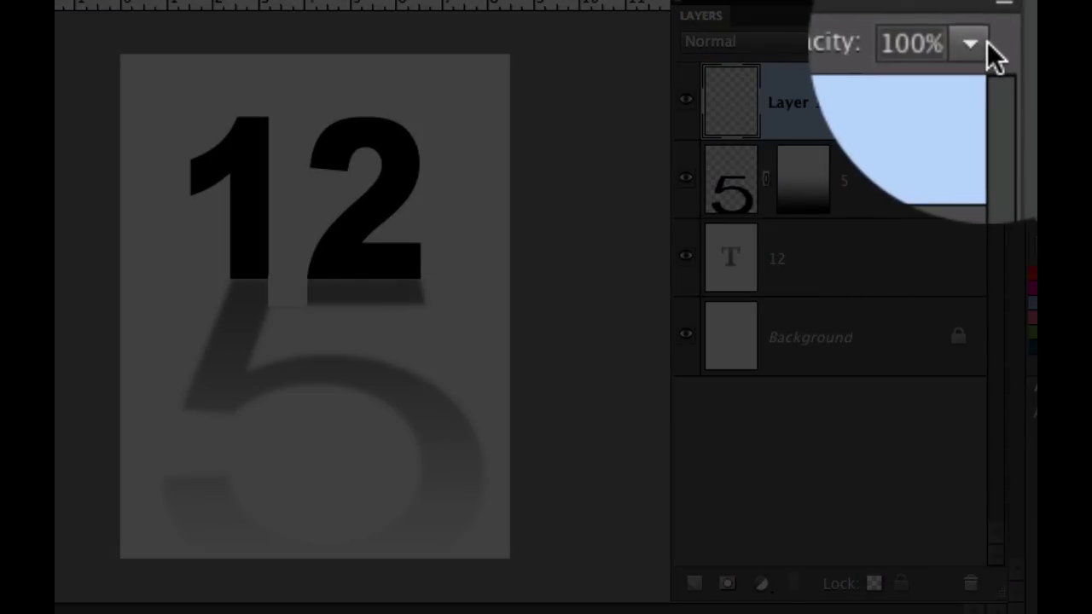
Lower the white gap patch's opacity to 80% and distort its corners to meet the digits' inner edges and reach below the 5's top bar.
left_click(987, 40)
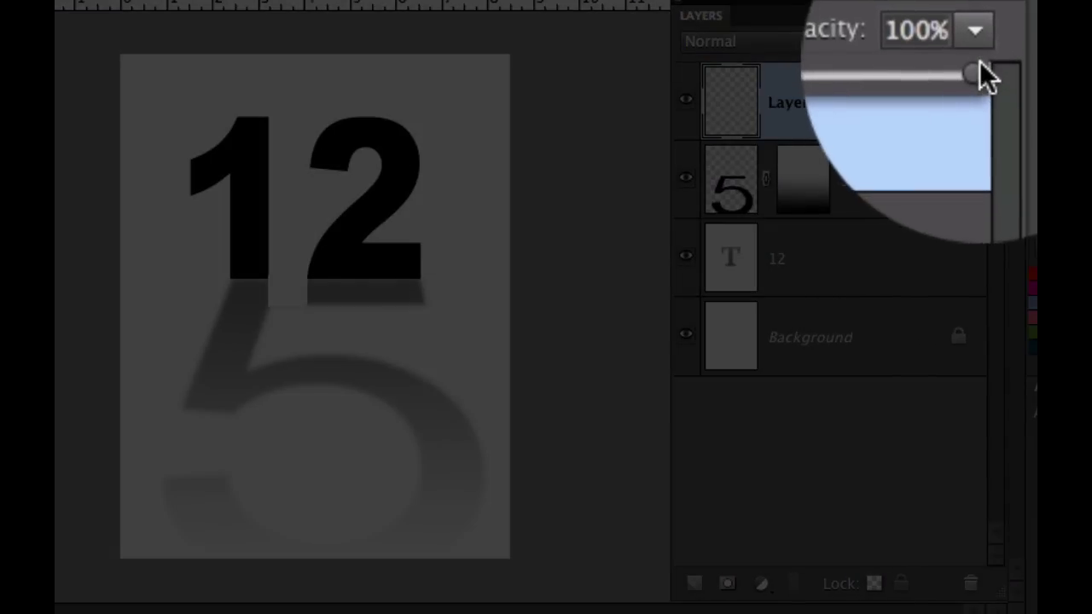
left_click_drag(979, 64, 949, 68)
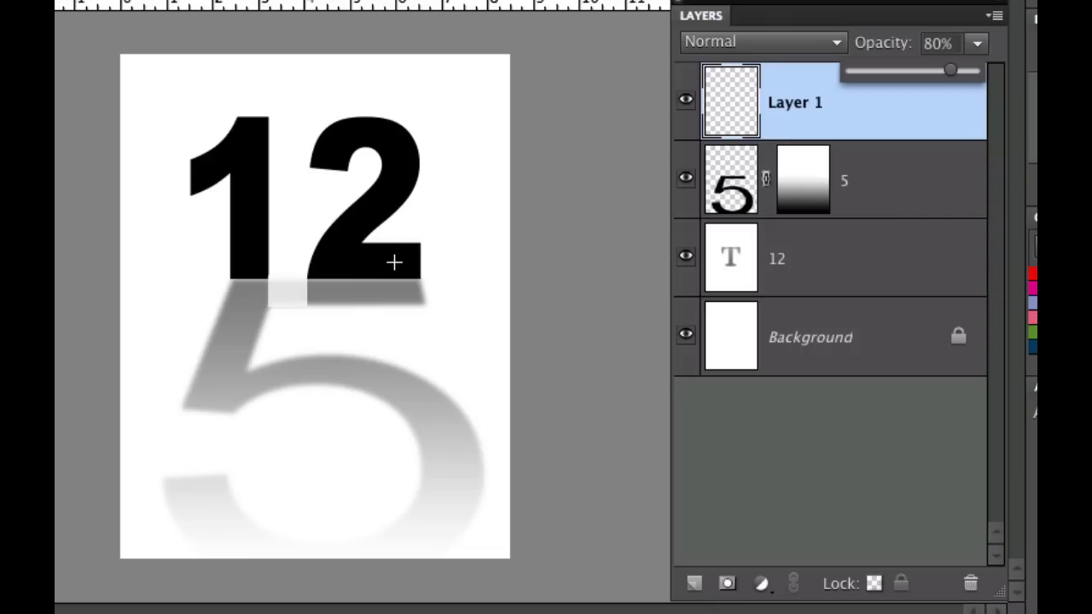
key("super+t")
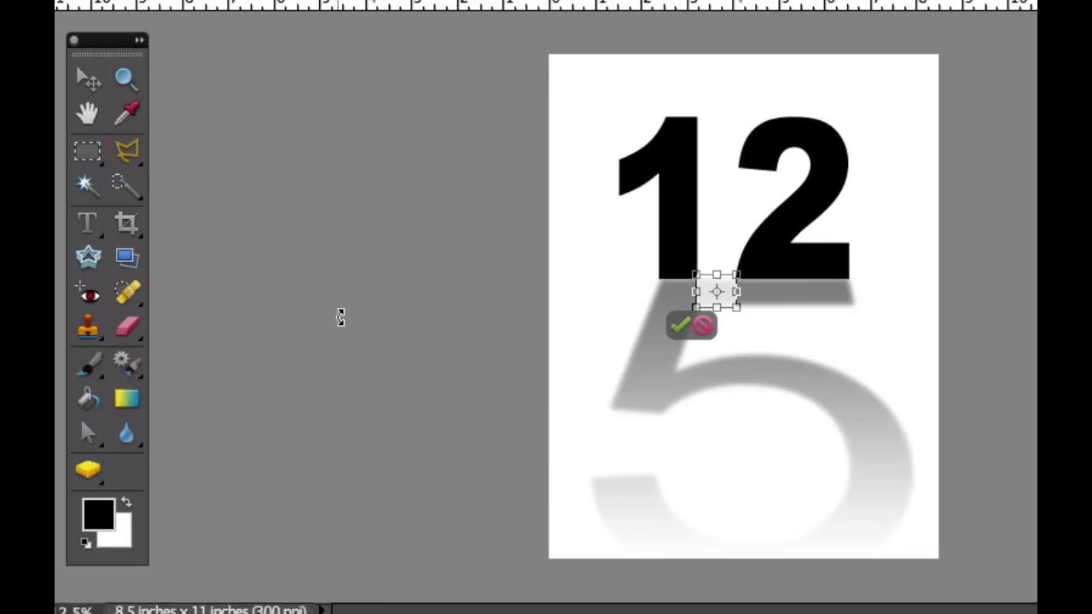
key("super+equal")
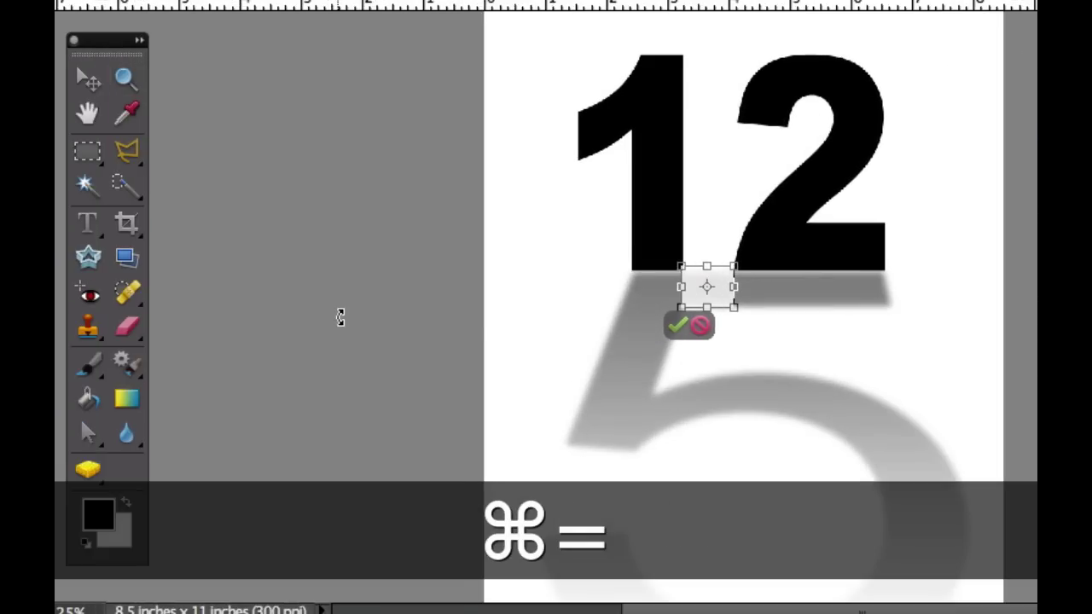
key("super+equal")
key("super+equal")
key("super+equal")
key("super+equal")
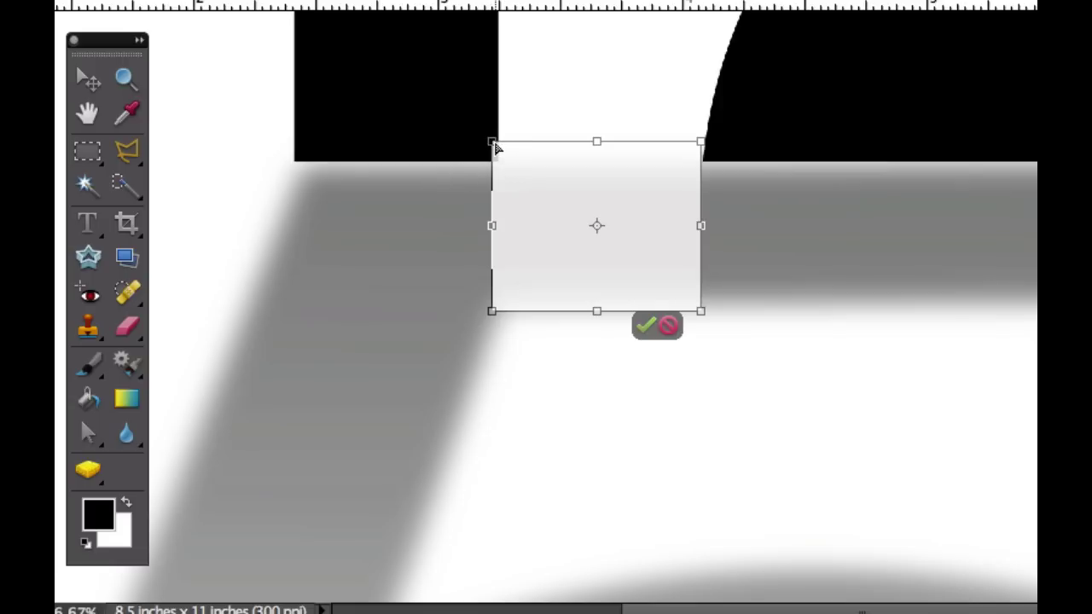
left_click_drag(495, 146, 504, 154)
left_click_drag(703, 146, 709, 150)
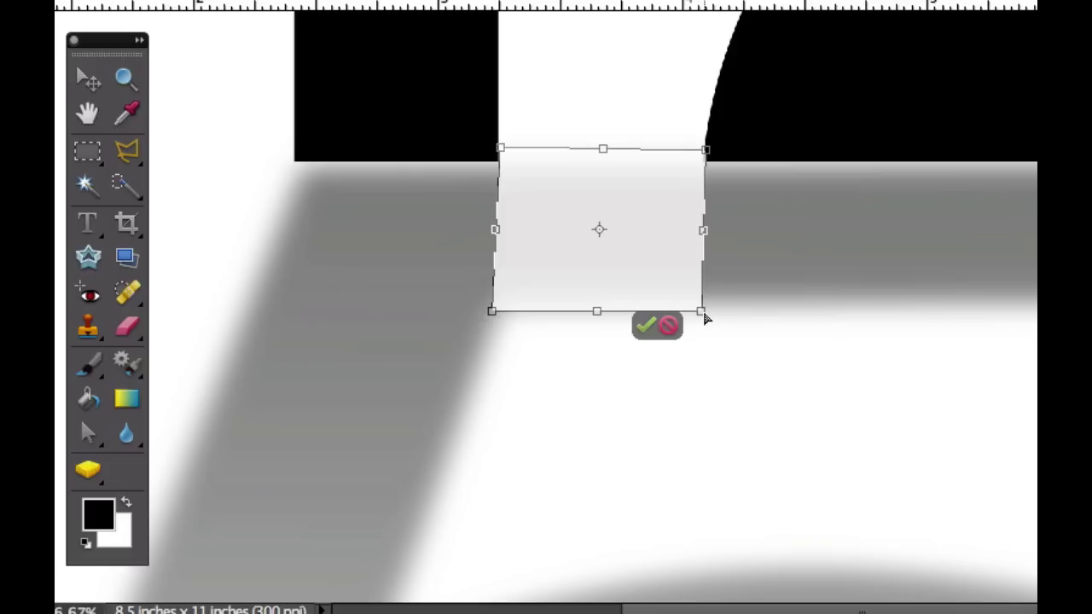
left_click_drag(705, 316, 699, 355)
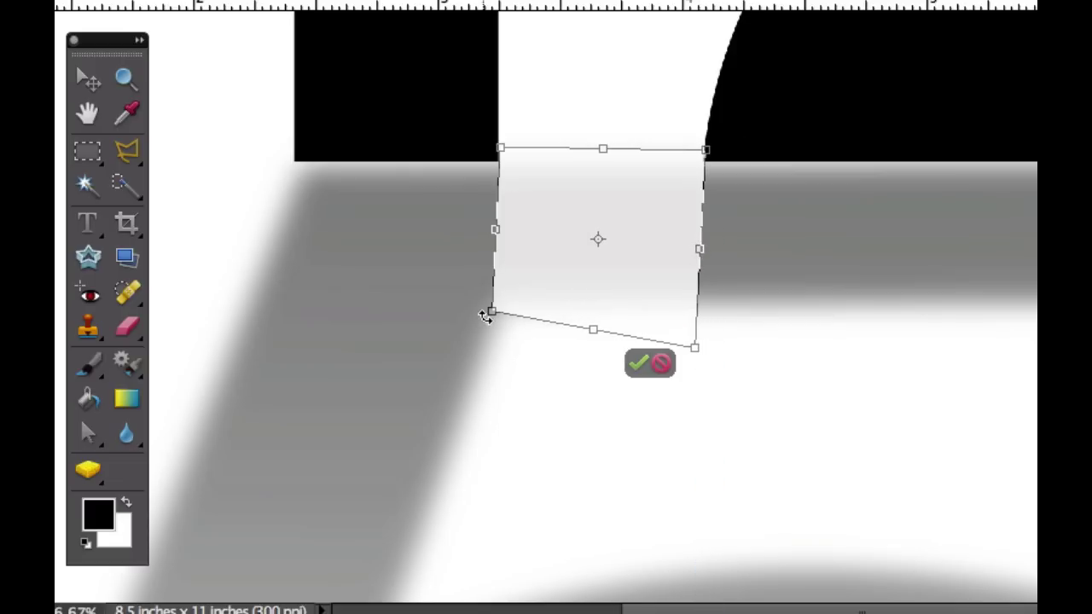
left_click_drag(493, 315, 484, 352)
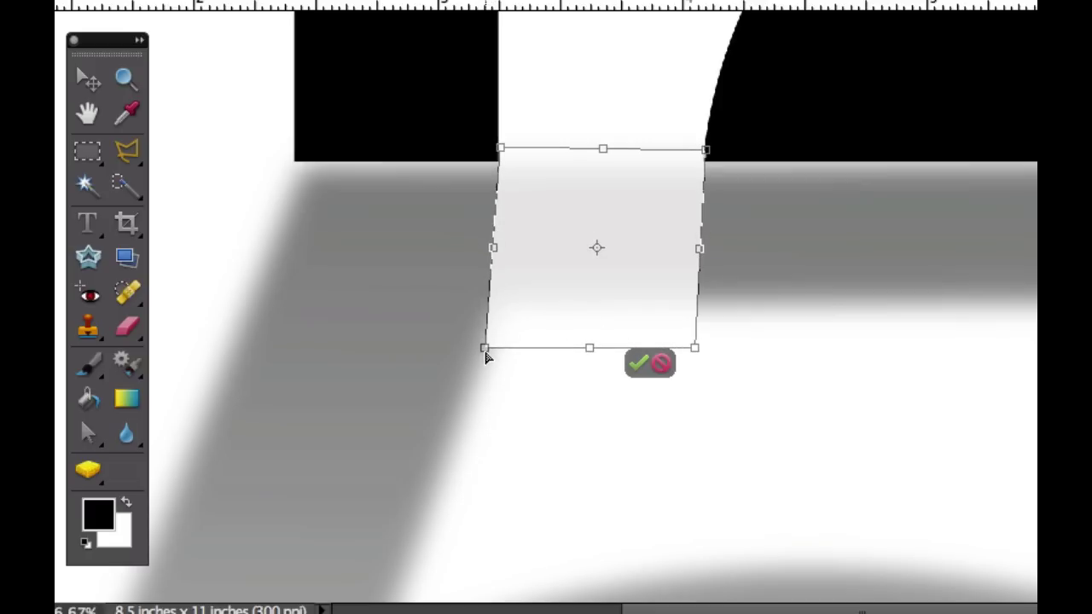
key("Return")
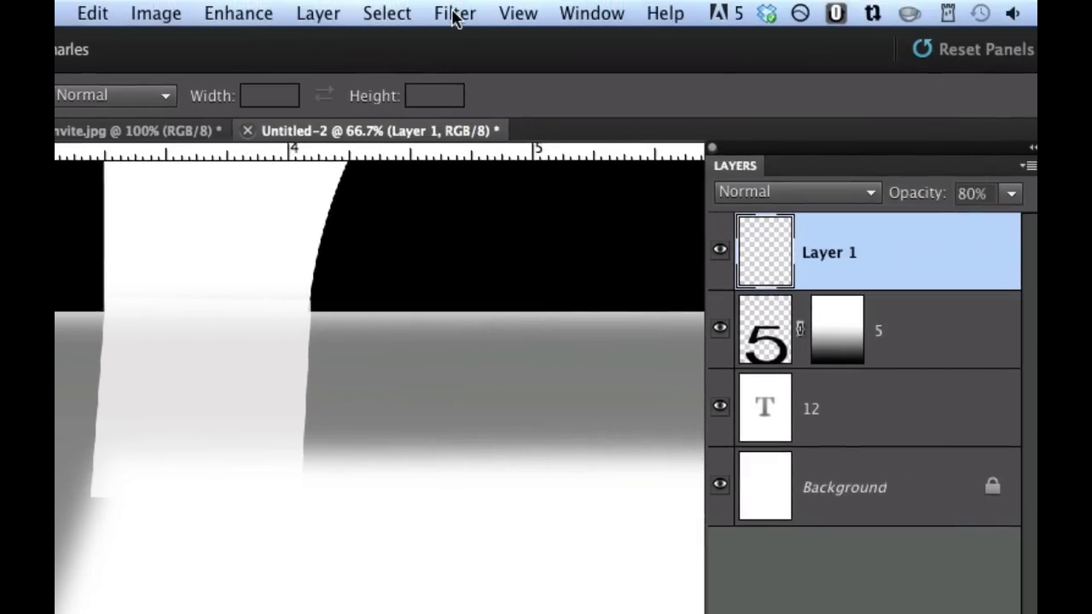
Soften the white gap patch by reapplying the last Gaussian Blur to Layer 1.
left_click(454, 15)
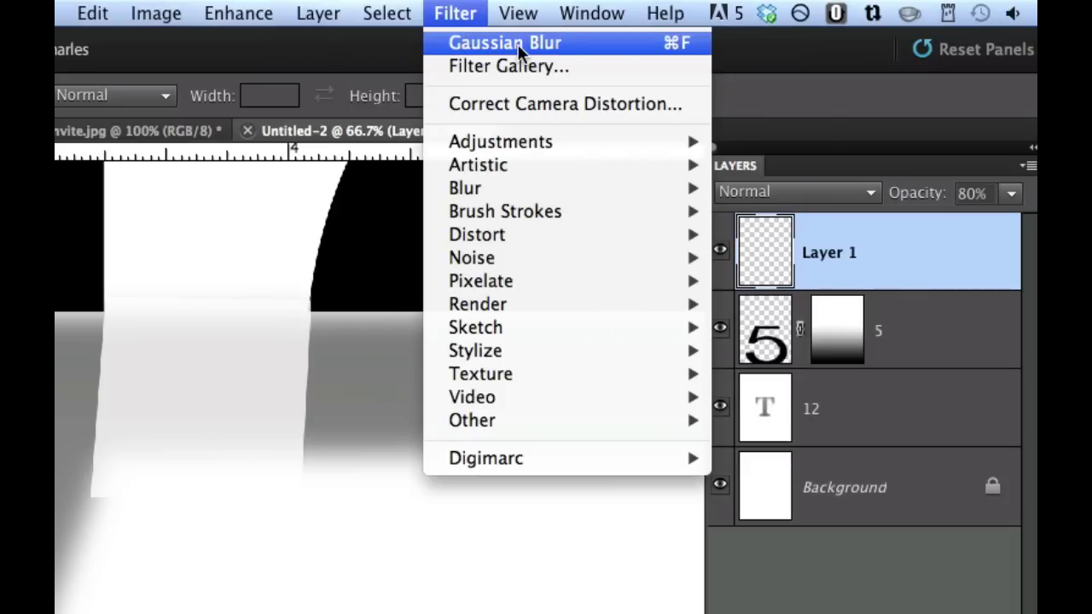
left_click(518, 47)
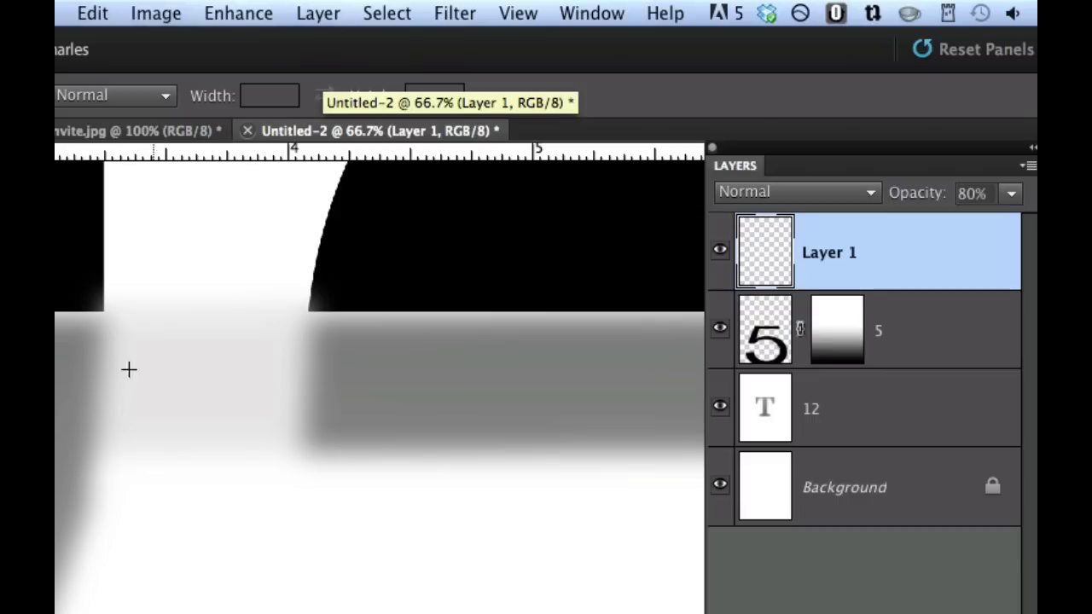
left_click(503, 8)
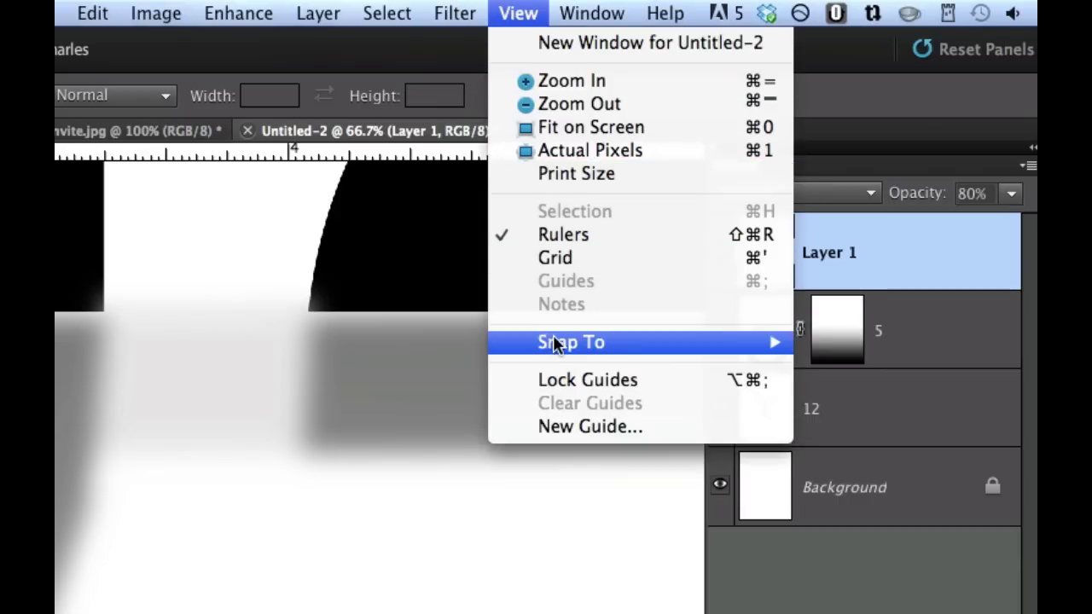
mouse_move(555, 349)
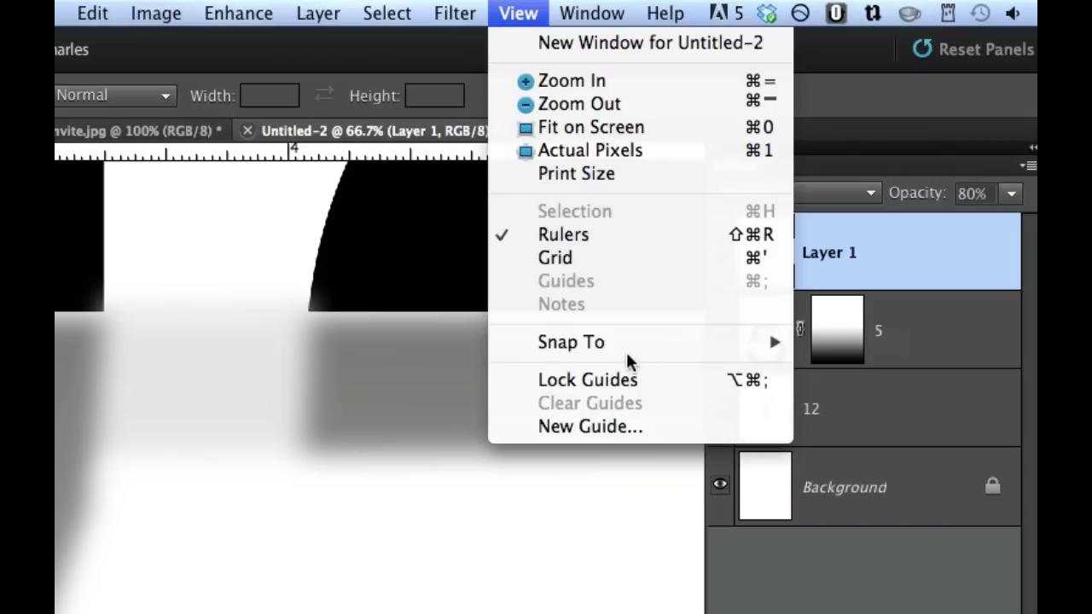
left_click(429, 592)
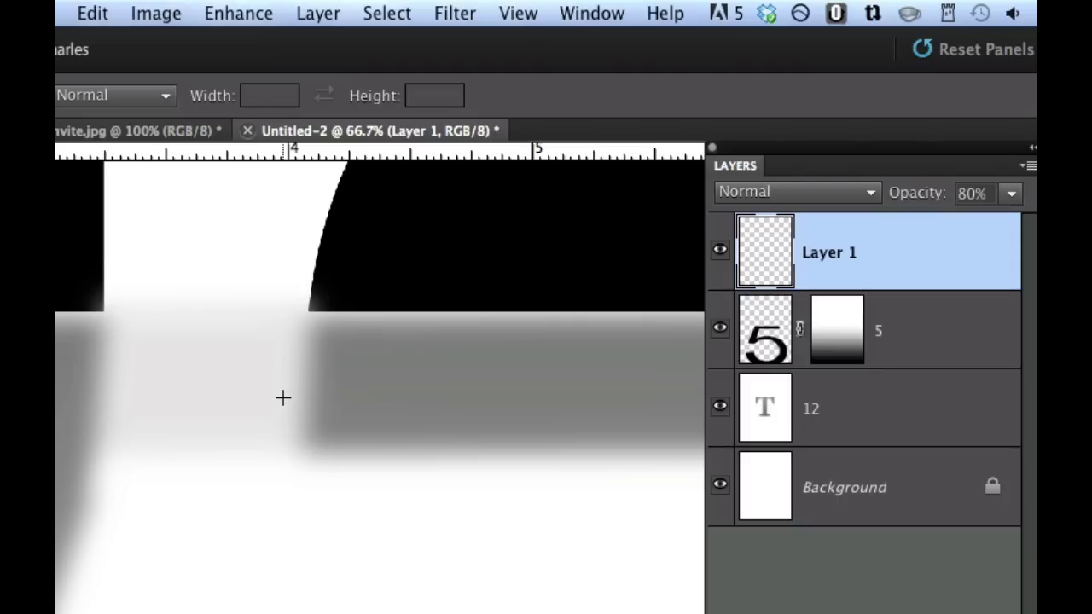
Duplicate the 12 text layer and apply the last-used Gaussian Blur to the copy.
key("super+0")
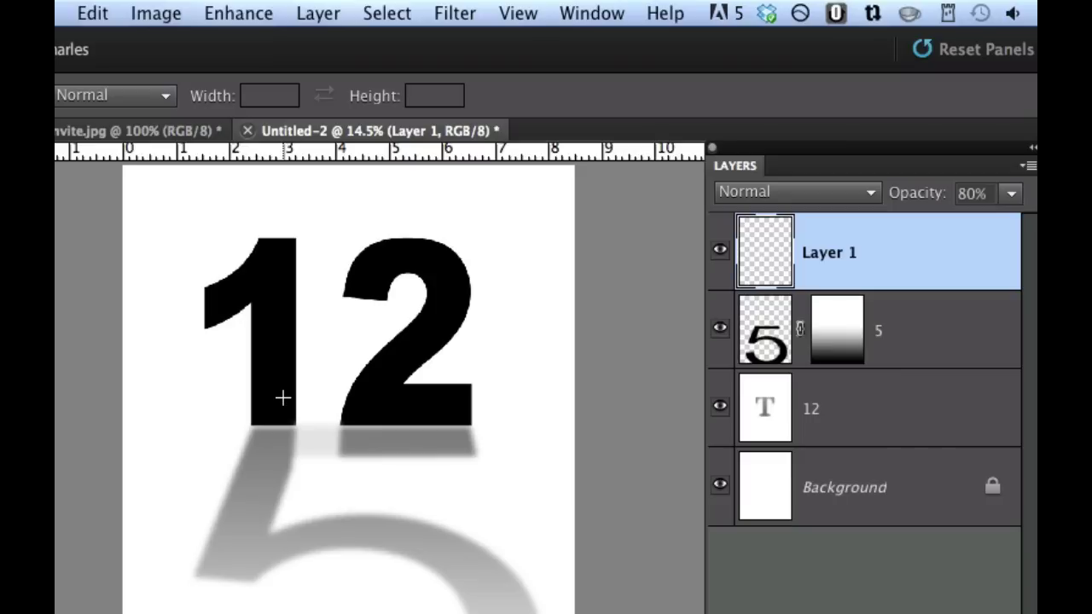
left_click(777, 422)
key("super")
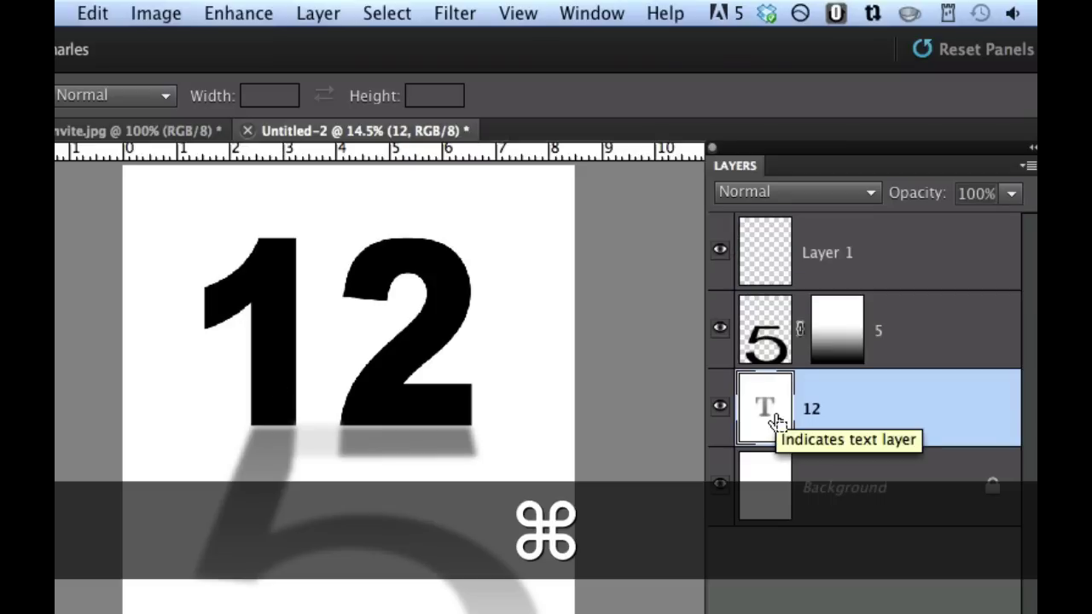
key("super+j")
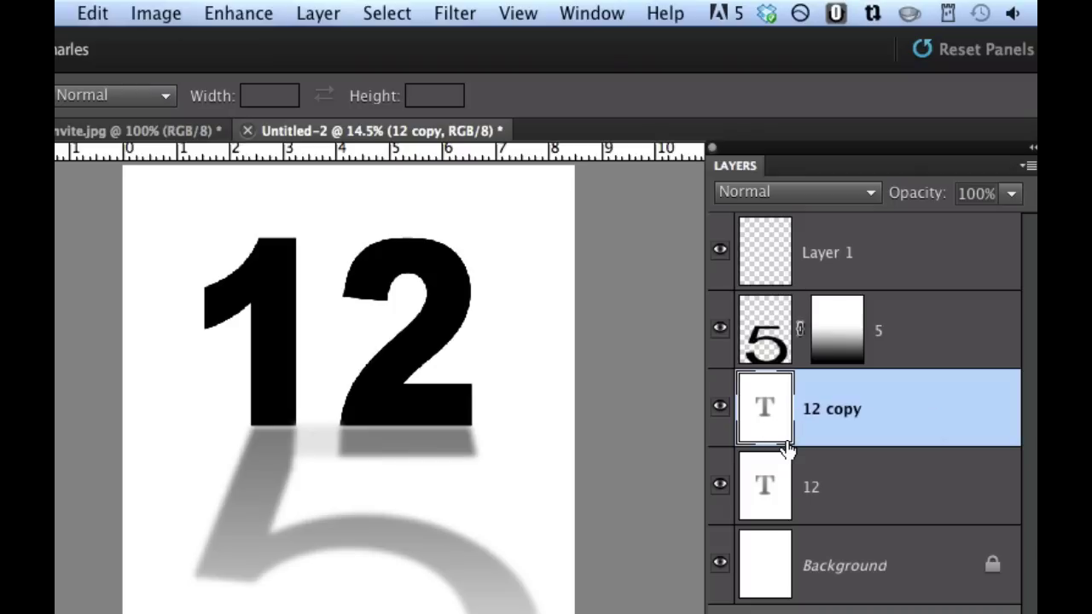
left_click(470, 13)
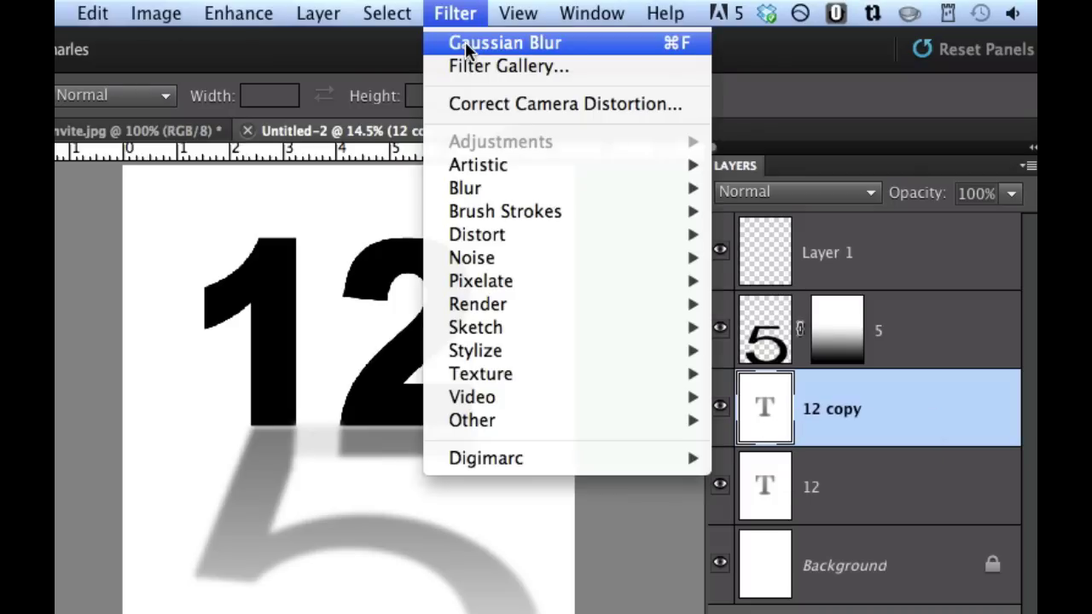
left_click(467, 44)
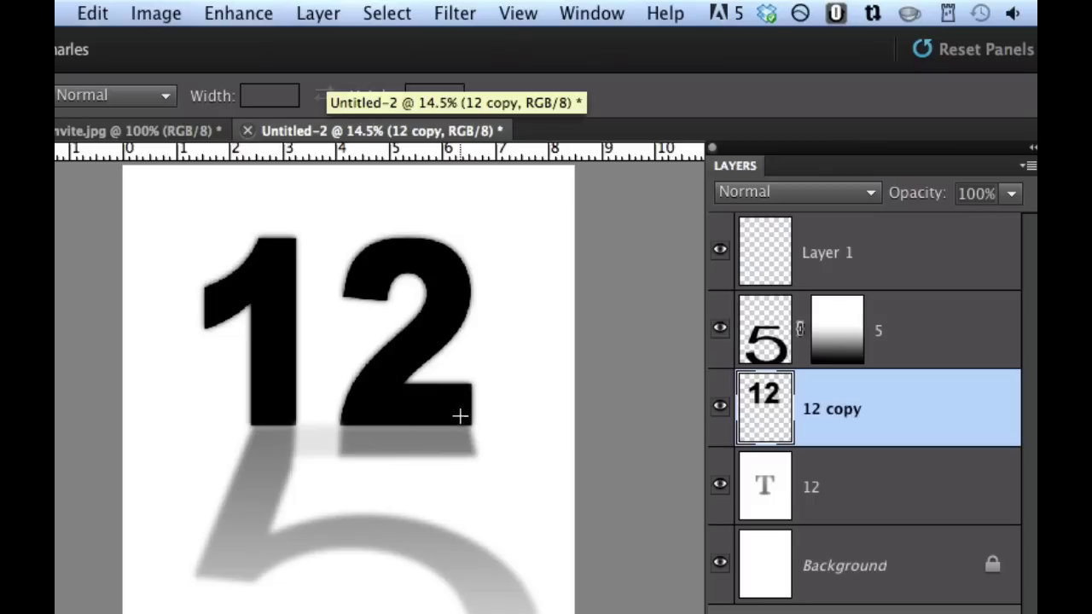
Compare with the original invite image, and mask the blurred 12 copy with a vertical white-to-black gradient running from above the digits to below their base.
key("ctrl+Tab")
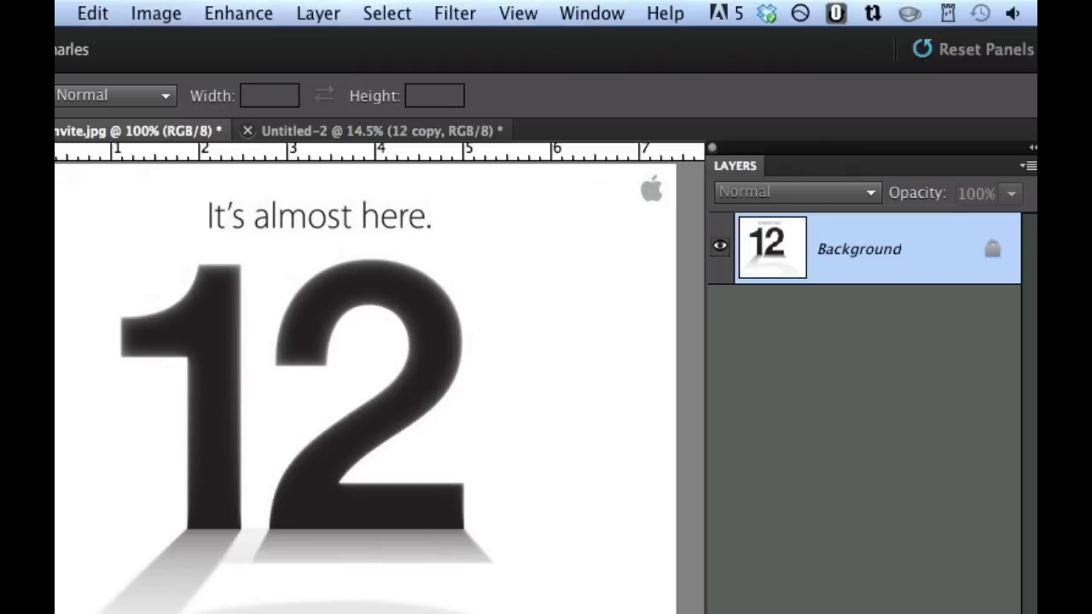
key("ctrl+Tab")
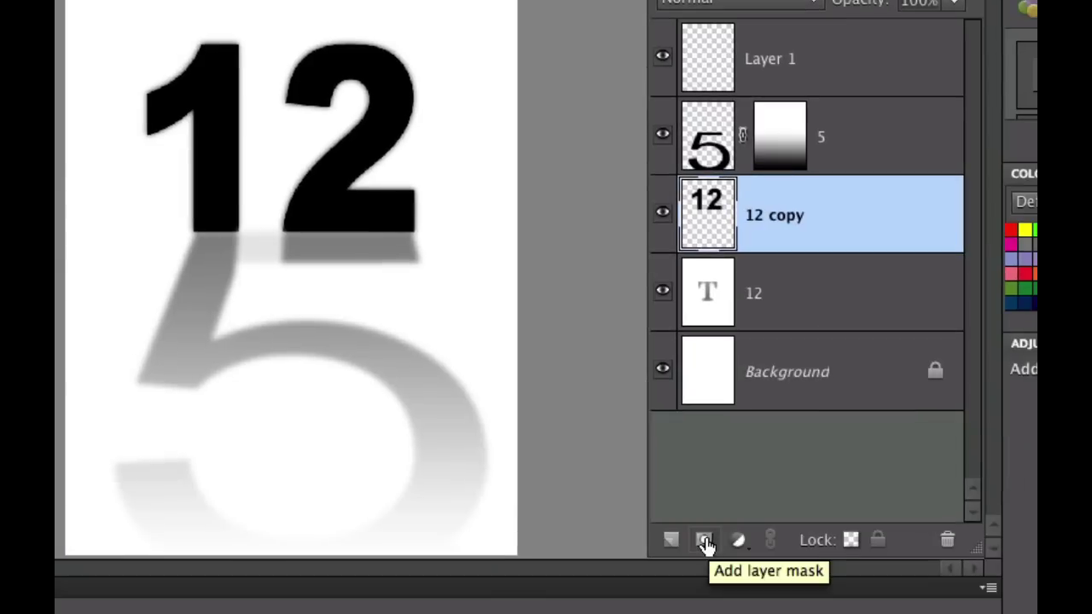
left_click(704, 541)
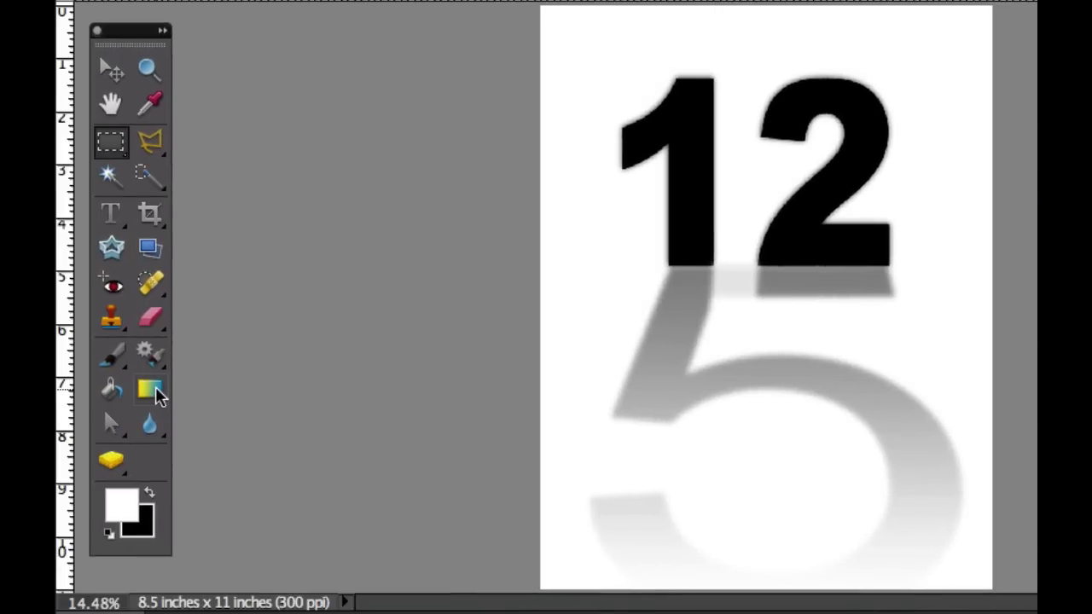
left_click(156, 388)
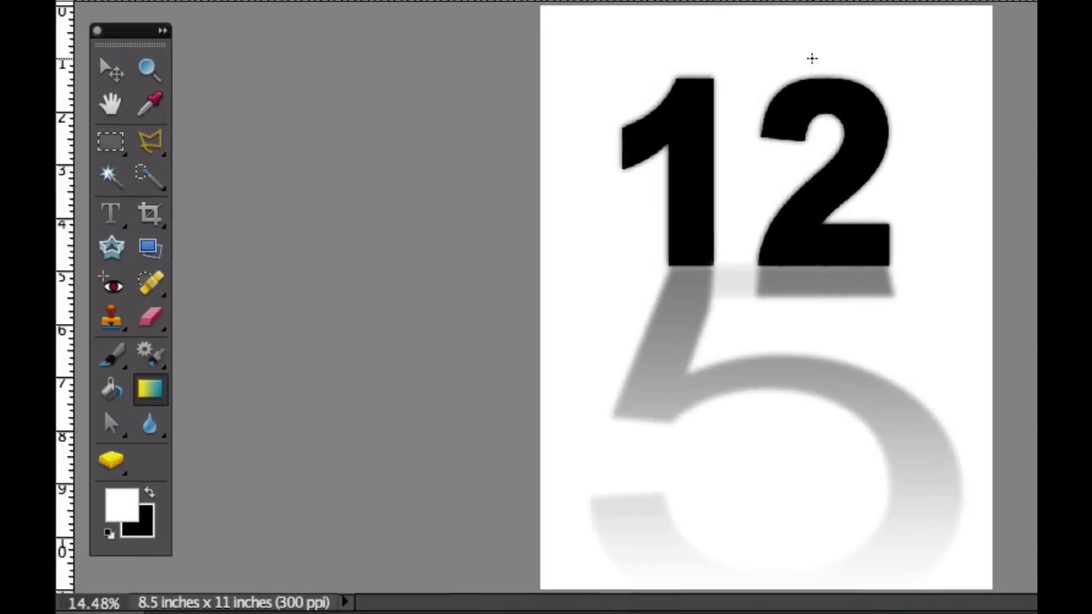
left_click_drag(812, 58, 810, 350)
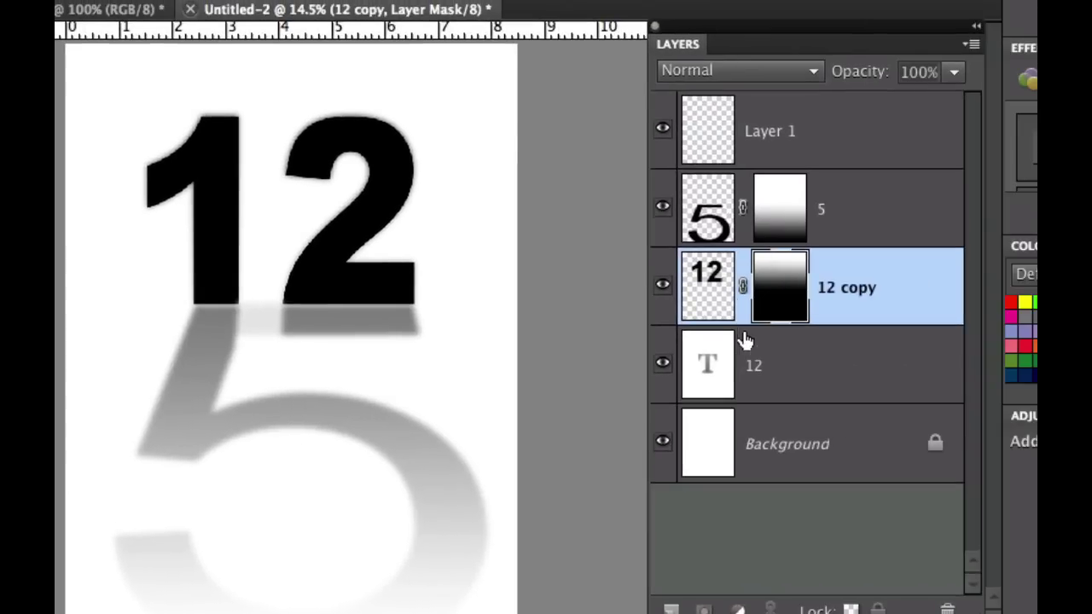
Select the image rather than the mask of the 12 copy layer and lower its opacity to 85%.
left_click(717, 284)
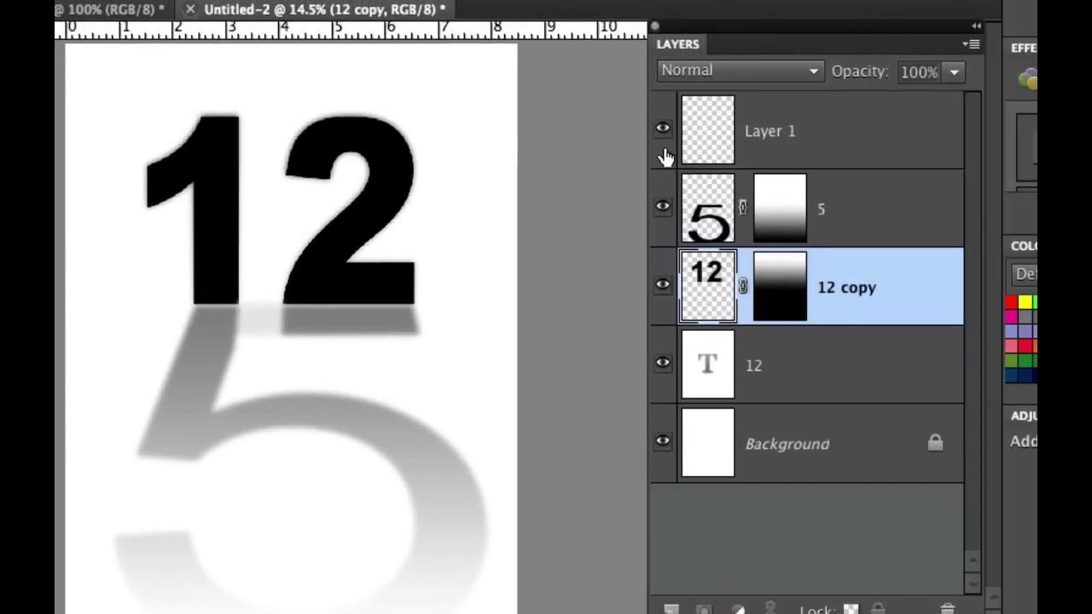
left_click(955, 73)
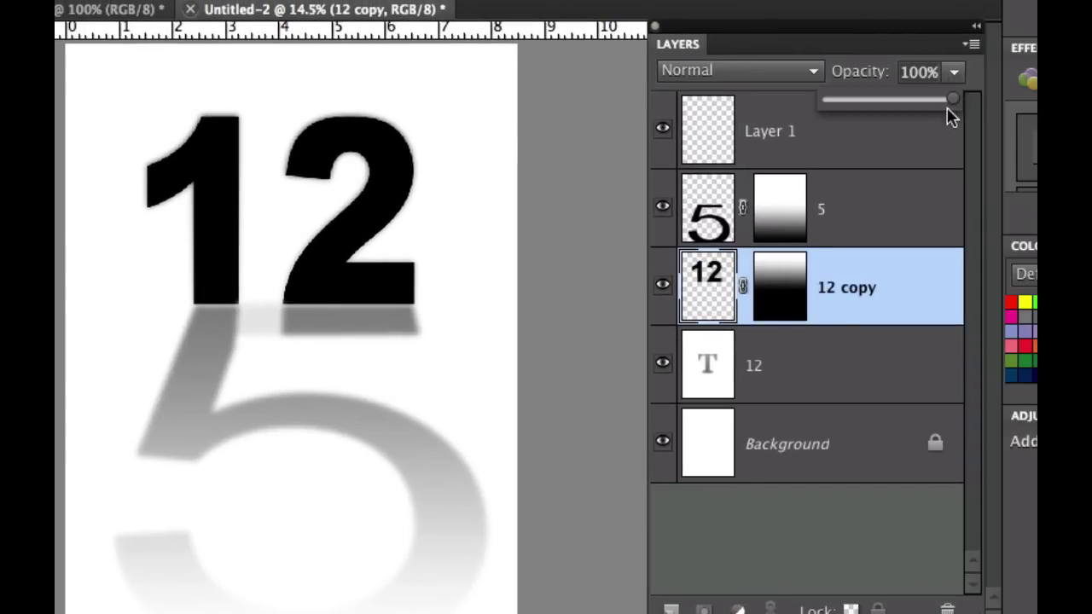
left_click_drag(955, 98, 930, 96)
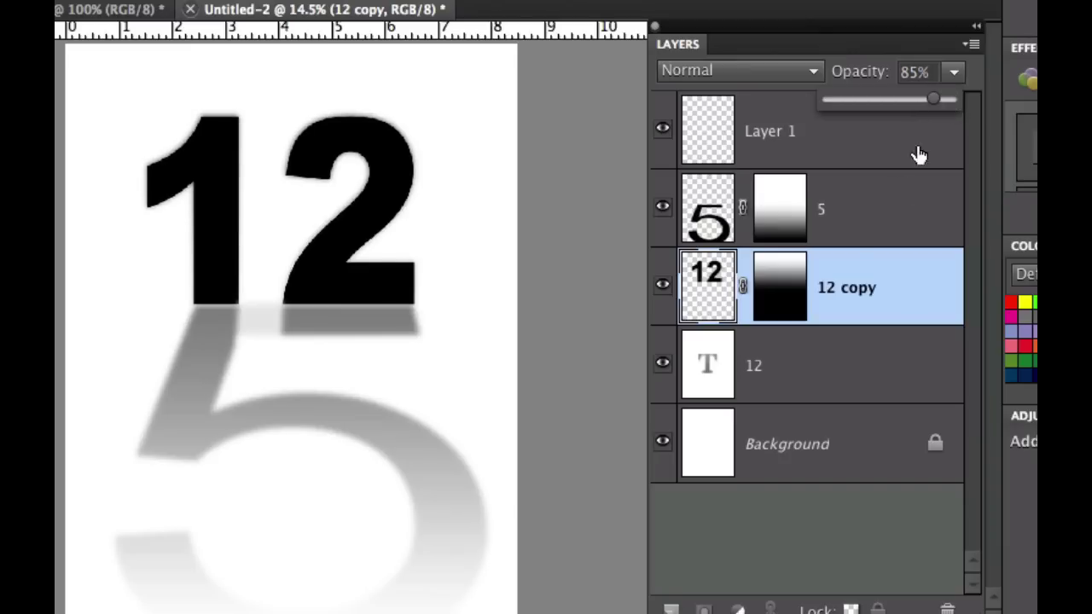
Lower the original 12 text layer's opacity to 85% and simplify it into a pixel layer.
left_click(756, 383)
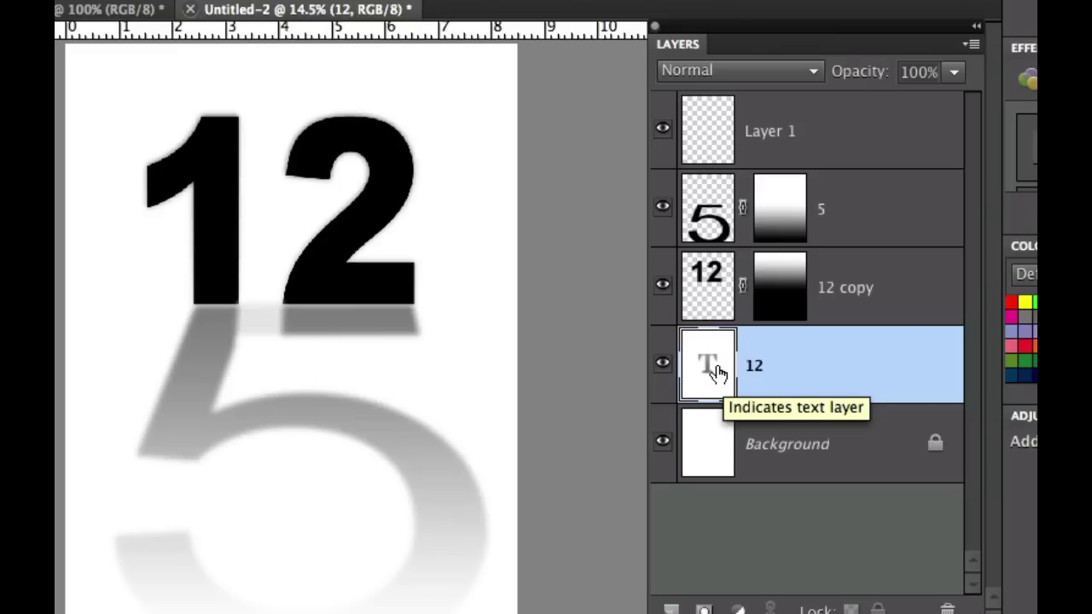
left_click(955, 77)
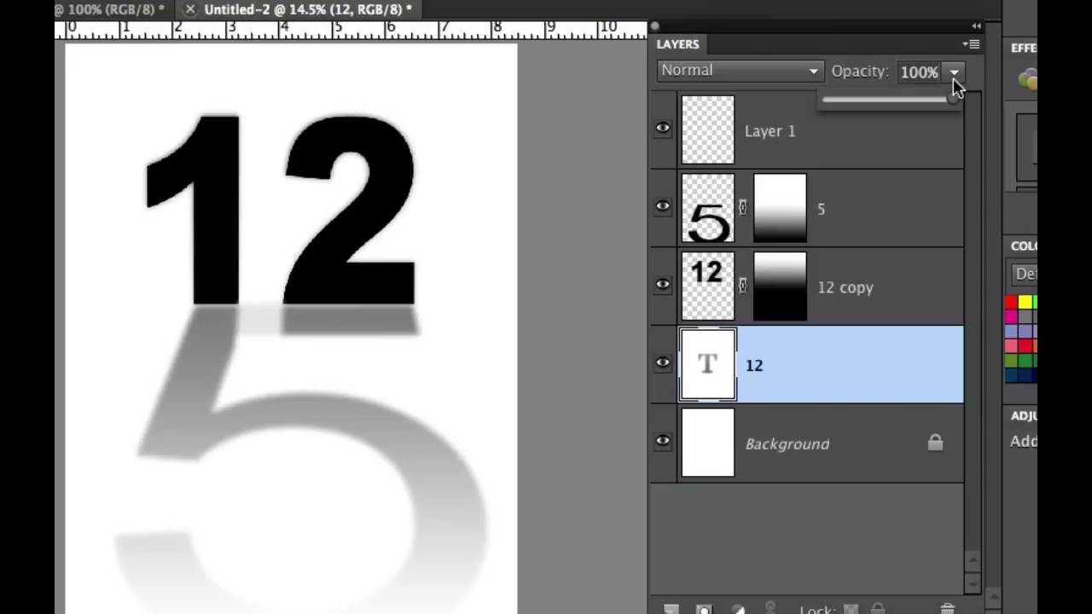
left_click_drag(954, 101, 933, 98)
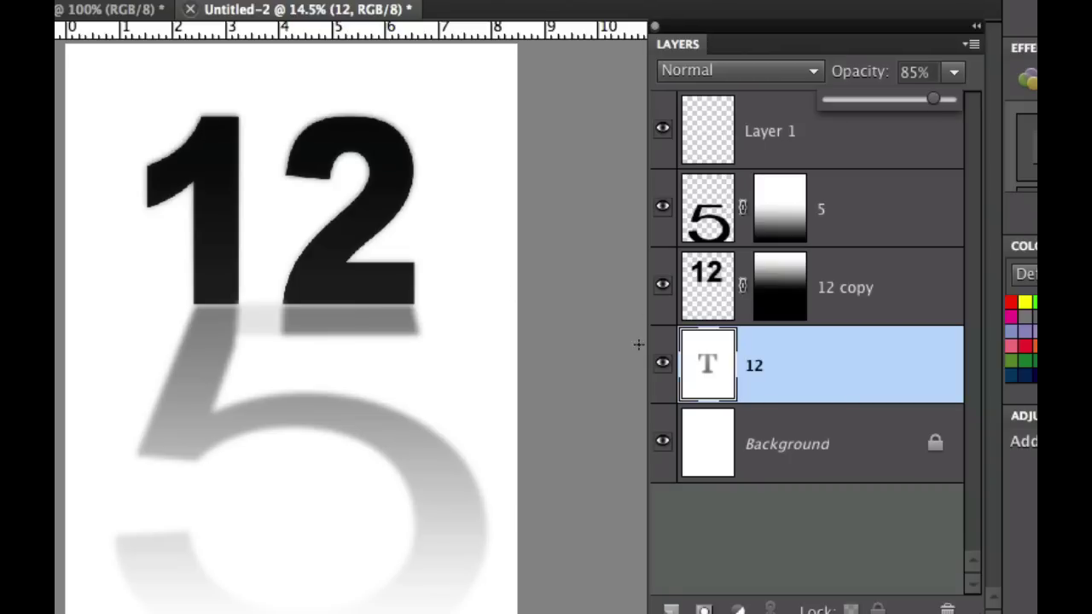
left_click(638, 307)
left_click(550, 331)
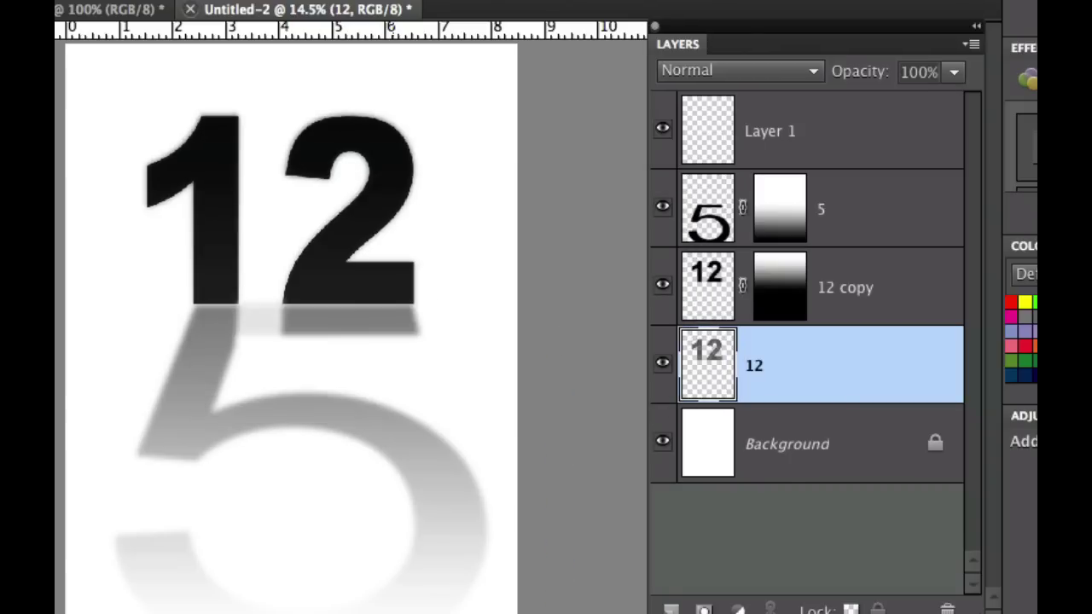